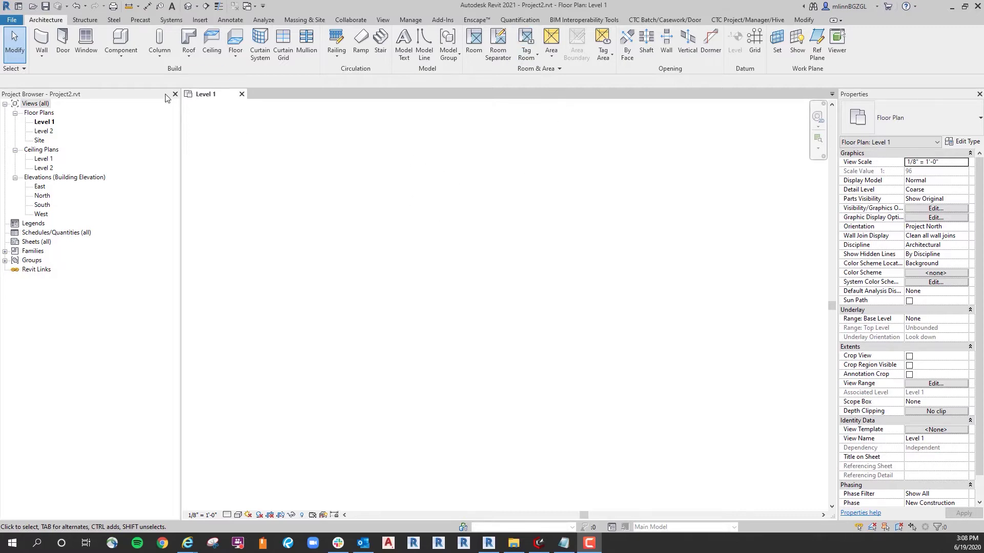
Place a user keynote tag with a leader in the Level 1 plan
{"action": "left_click", "coordinate": [233, 20]}
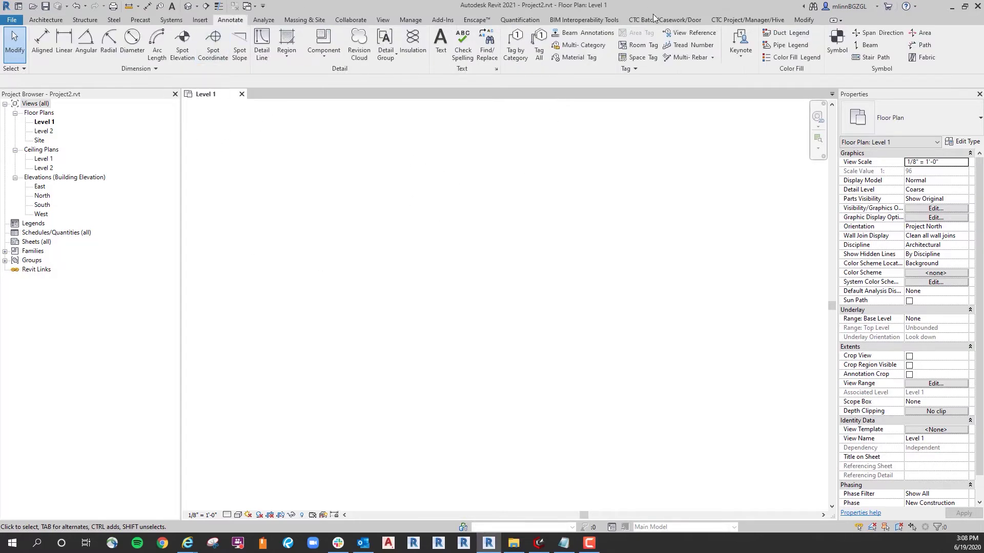
{"action": "left_click", "coordinate": [741, 49]}
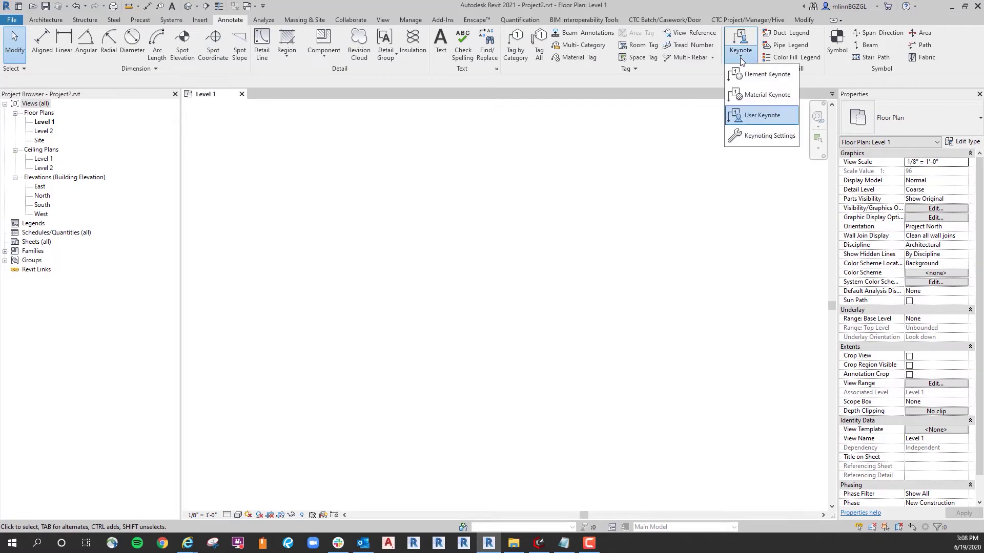
{"action": "left_click", "coordinate": [753, 115]}
{"action": "left_click", "coordinate": [365, 289]}
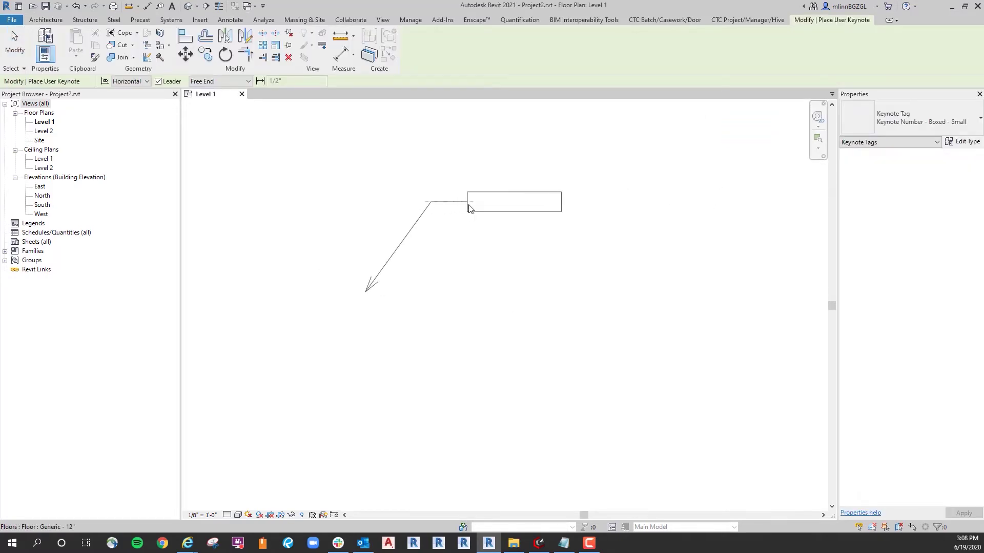
{"action": "left_click", "coordinate": [469, 203]}
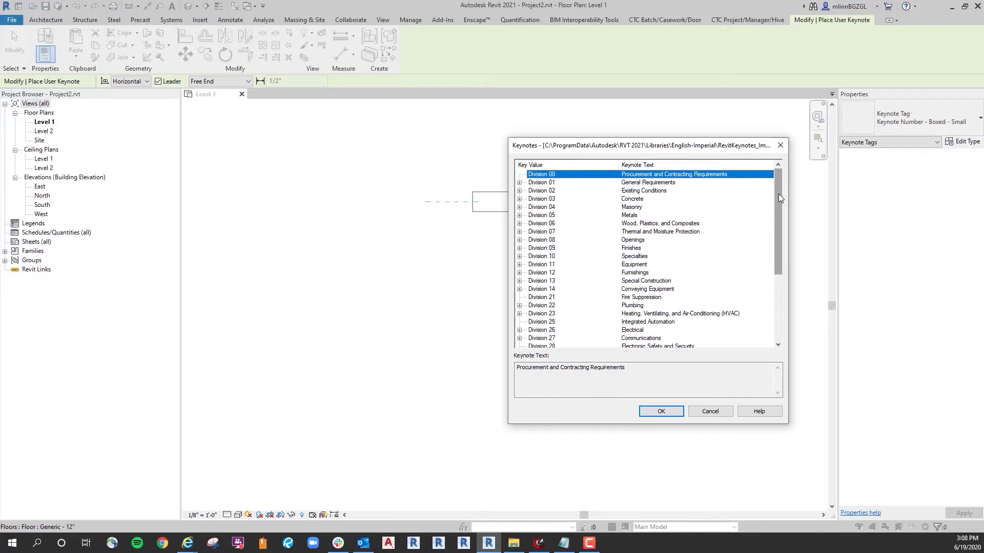
Browse the Keynotes list to 04 05 13.A3 Type "S" Mortar, then cancel, leaving the tag blank
{"action": "left_click_drag", "start_coordinate": [779, 197], "coordinate": [780, 201]}
{"action": "scroll", "coordinate": [533, 186], "scroll_direction": "up", "scroll_amount": 1}
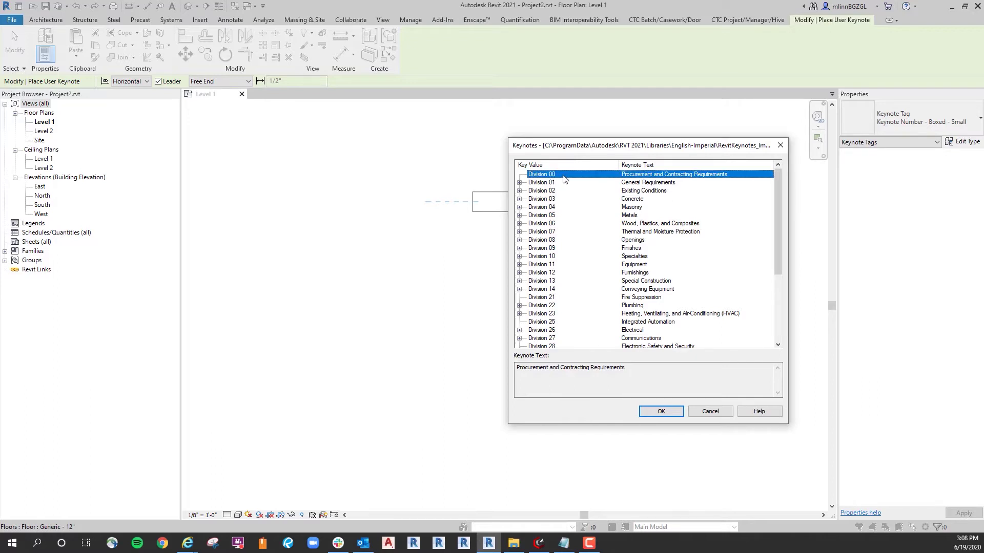
{"action": "scroll", "coordinate": [548, 197], "scroll_direction": "down", "scroll_amount": 1}
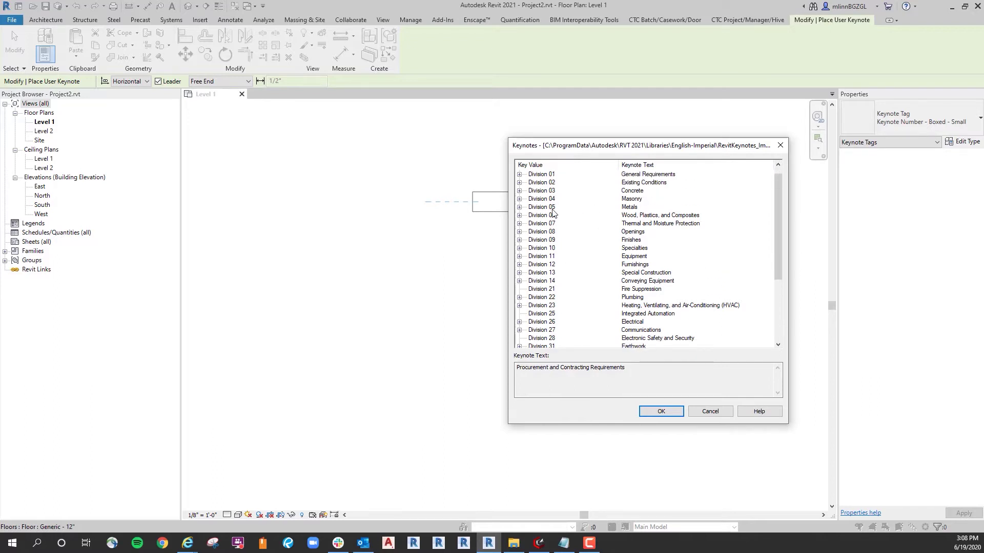
{"action": "left_click", "coordinate": [549, 207]}
{"action": "left_click", "coordinate": [519, 198]}
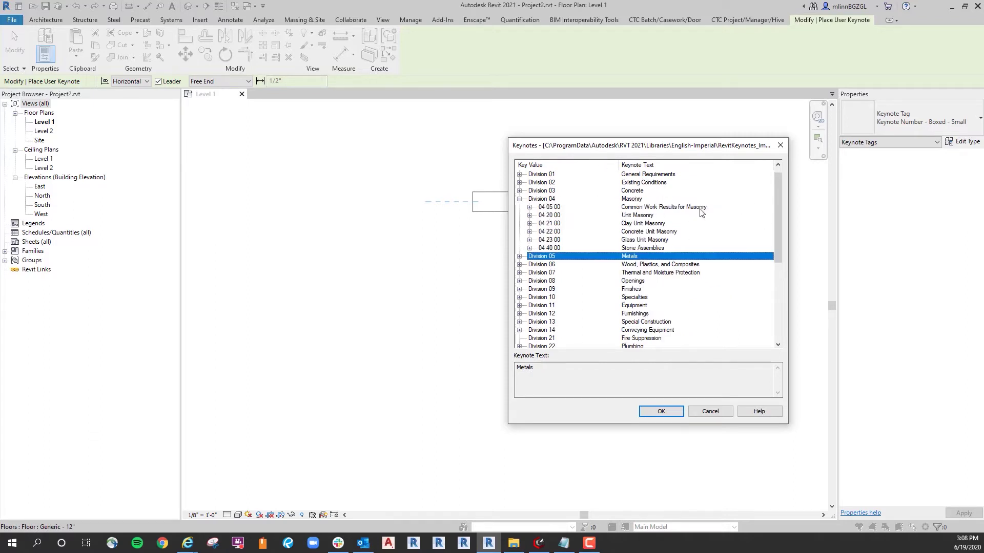
{"action": "left_click", "coordinate": [529, 207]}
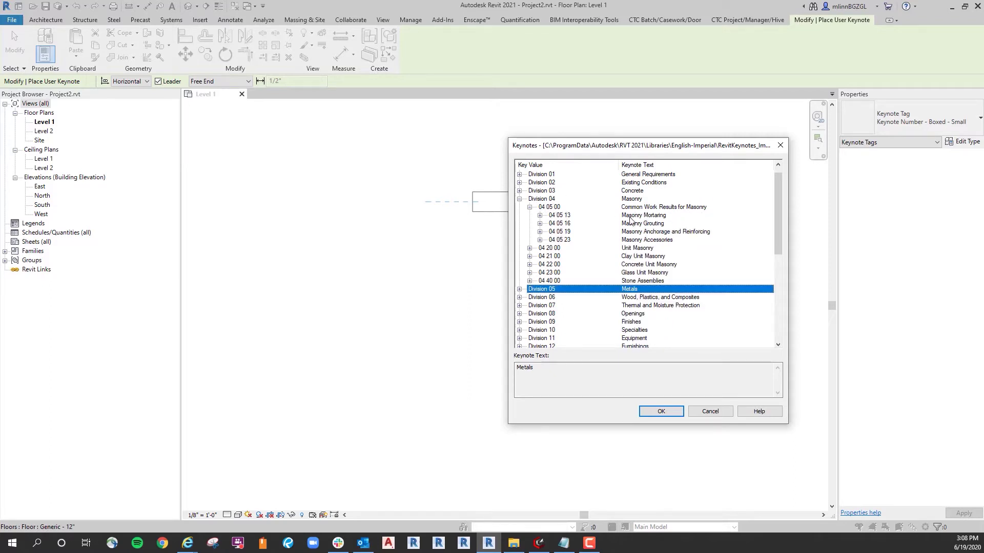
{"action": "left_click", "coordinate": [540, 216]}
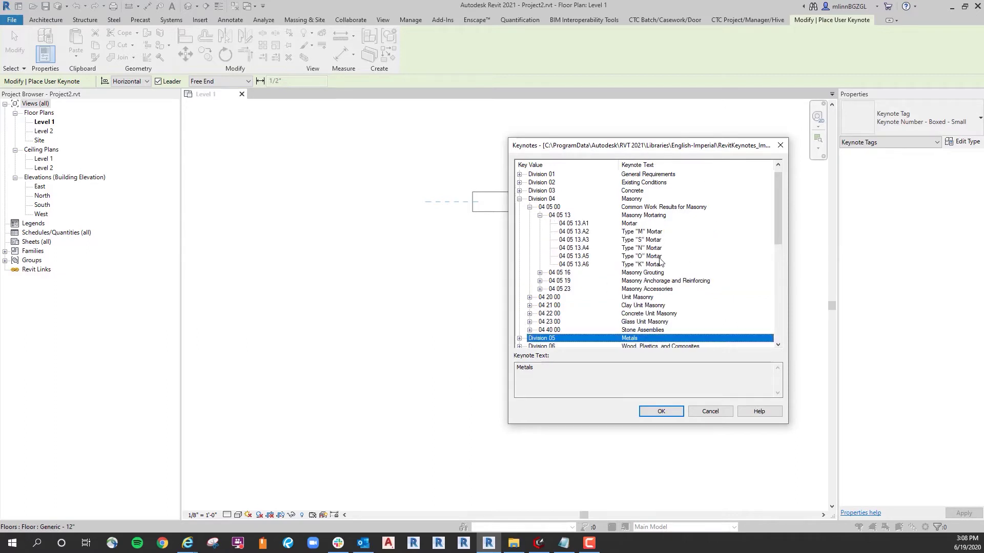
{"action": "left_click", "coordinate": [634, 240]}
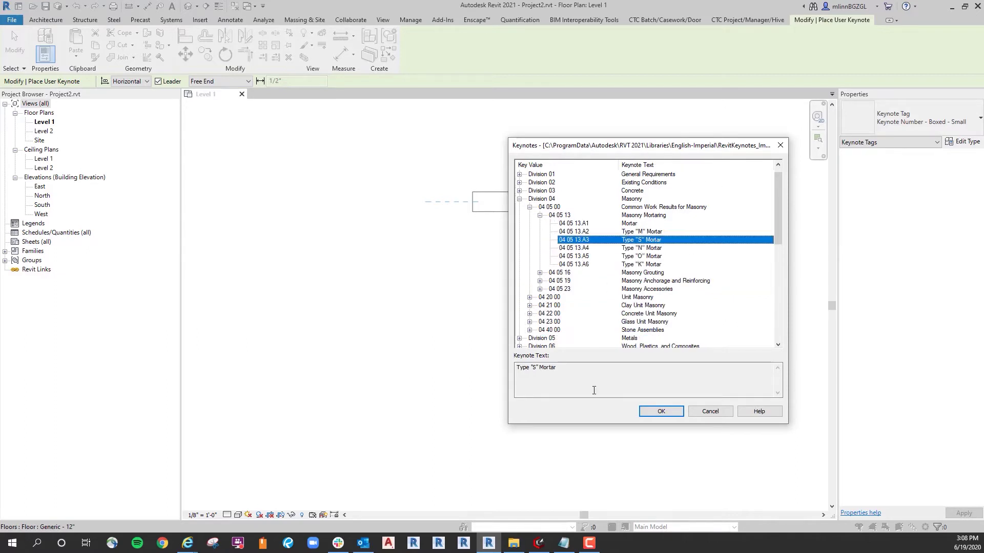
{"action": "left_click", "coordinate": [710, 412]}
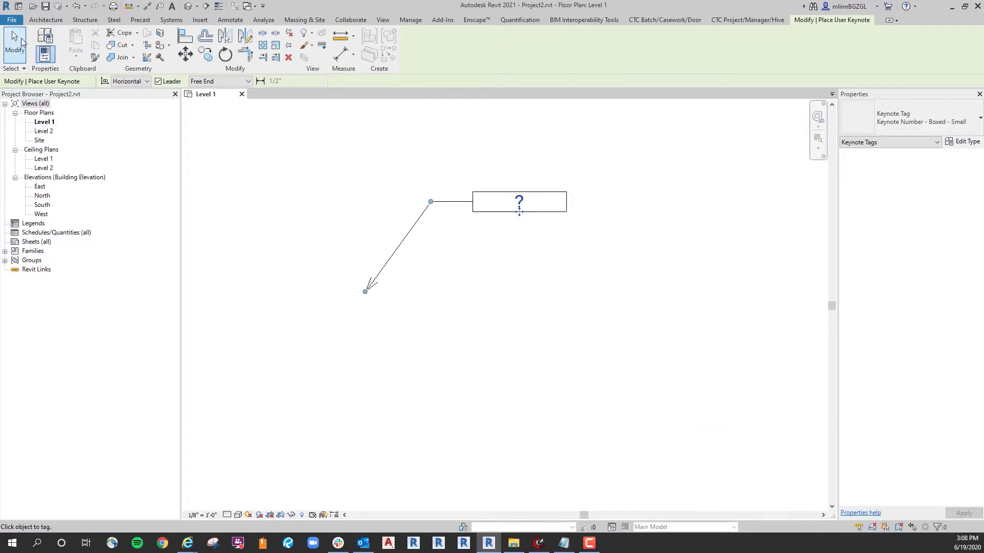
{"action": "key", "text": "Escape"}
{"action": "key", "text": "Escape"}
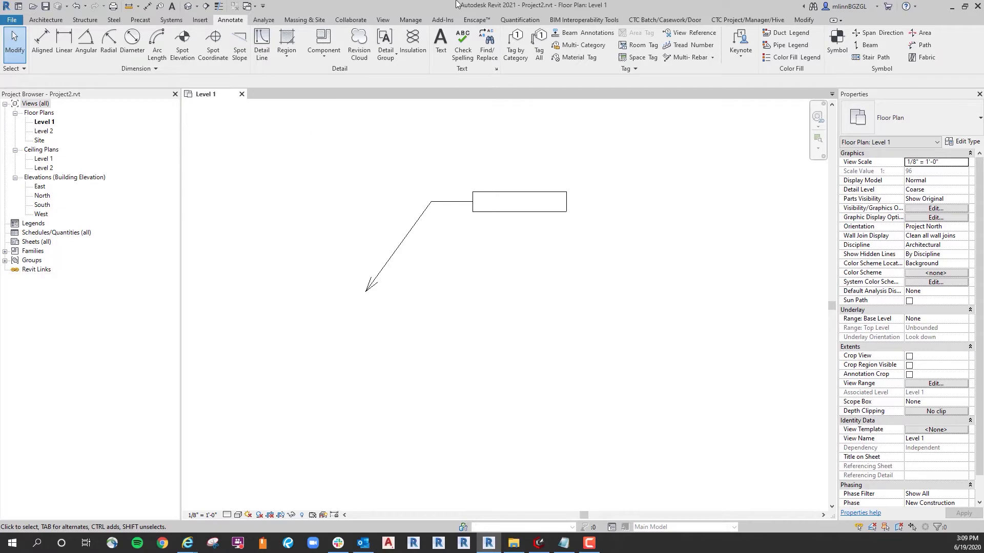
Start a new Detail Items schedule as schedule keys, naming it and its key KEYNOTES
{"action": "left_click", "coordinate": [382, 20]}
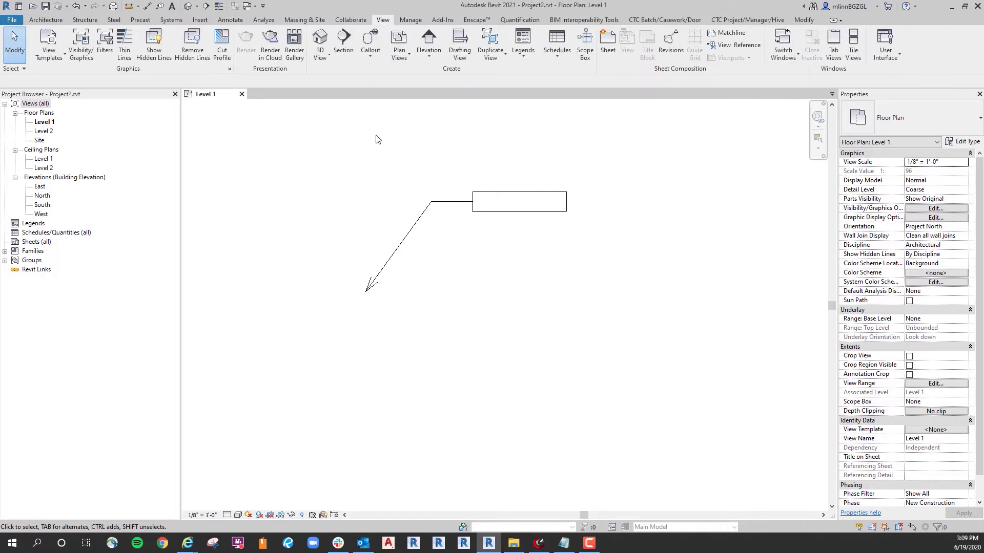
{"action": "left_click", "coordinate": [558, 54]}
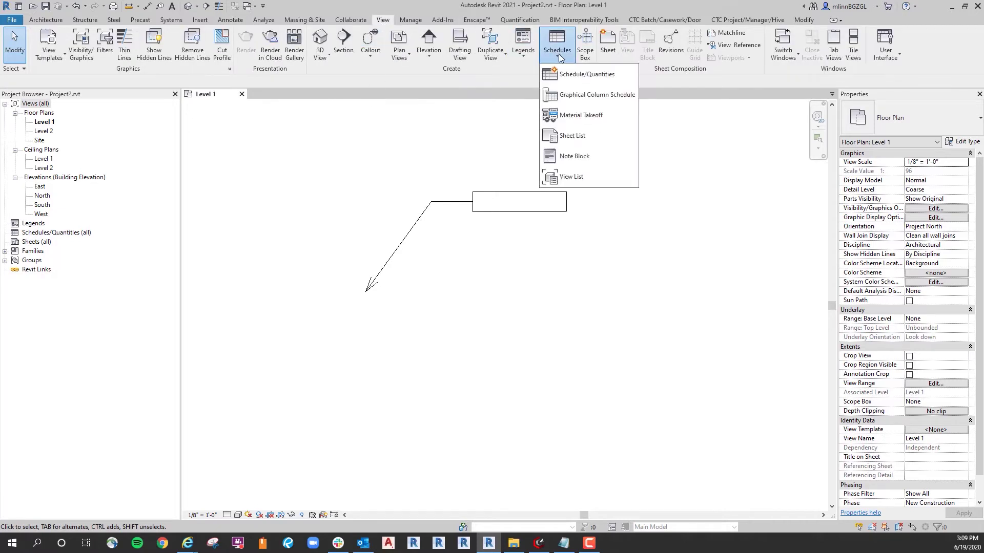
{"action": "left_click", "coordinate": [574, 75]}
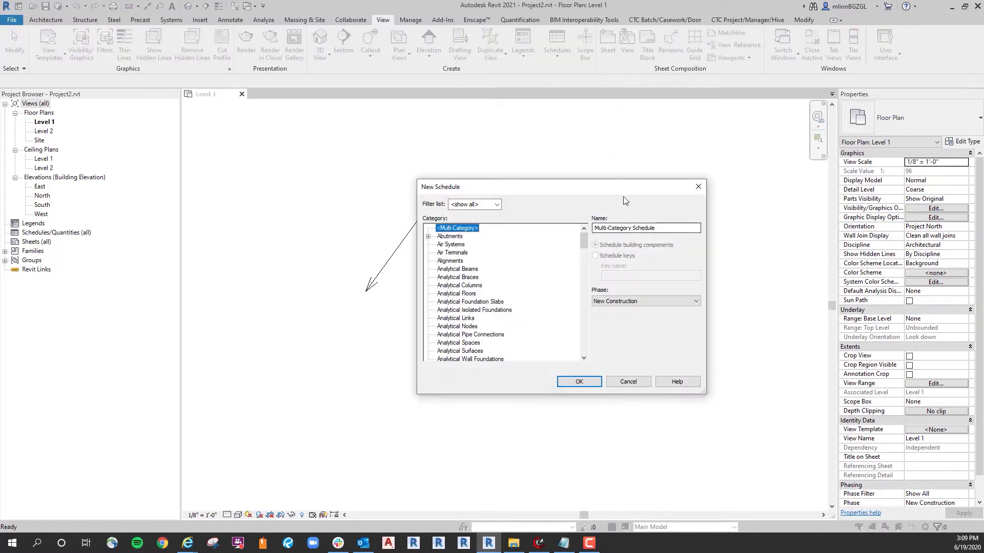
{"action": "scroll", "coordinate": [486, 263], "scroll_direction": "down", "scroll_amount": 4}
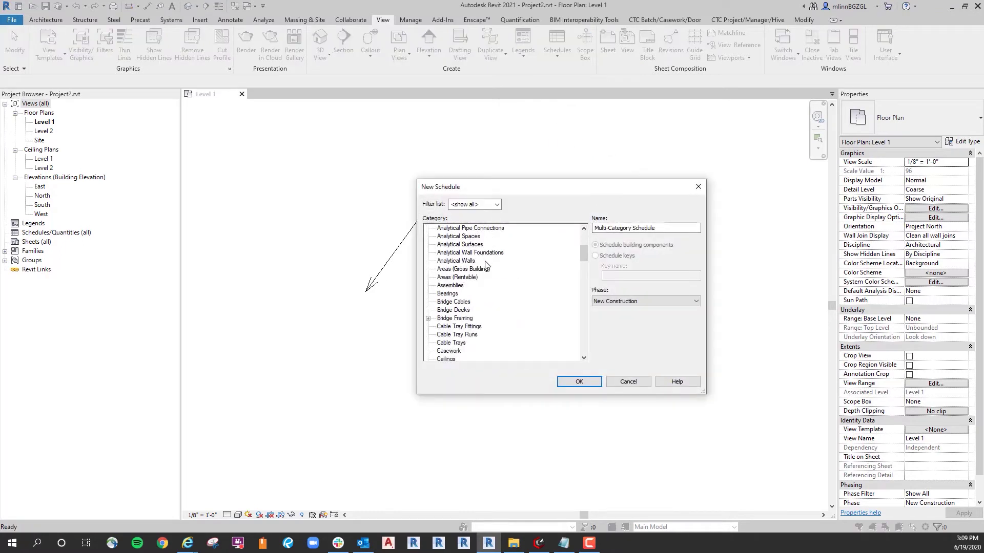
{"action": "scroll", "coordinate": [486, 263], "scroll_direction": "down", "scroll_amount": 5}
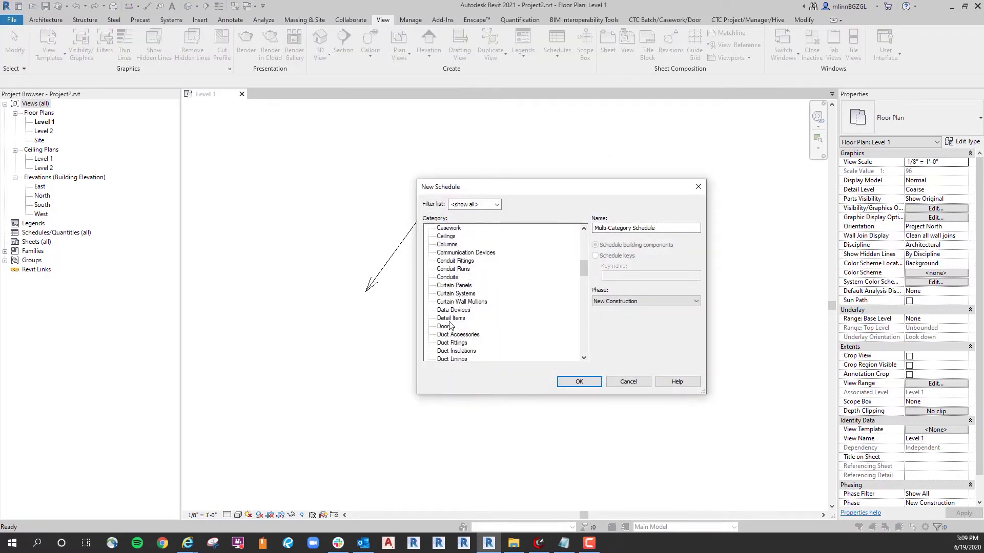
{"action": "left_click", "coordinate": [450, 319]}
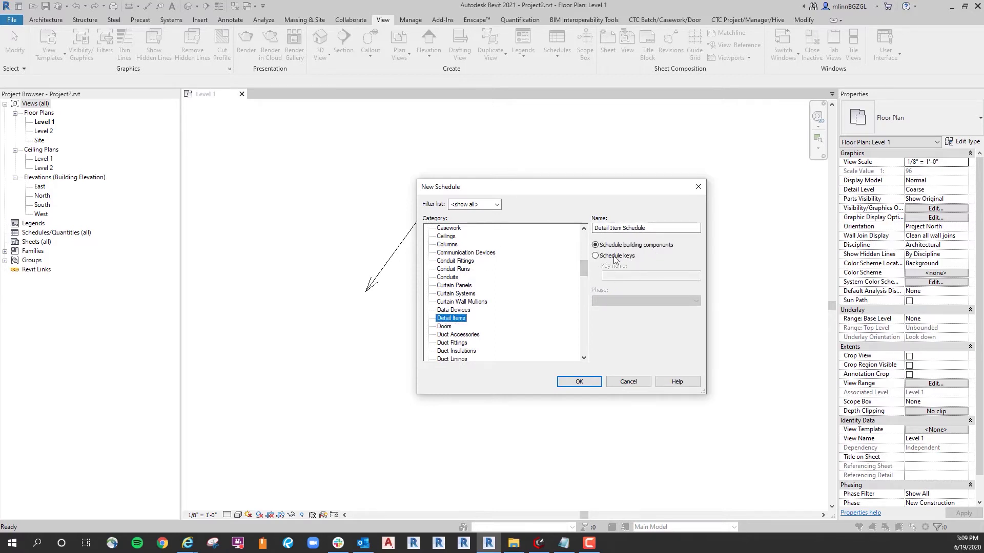
{"action": "left_click", "coordinate": [596, 256]}
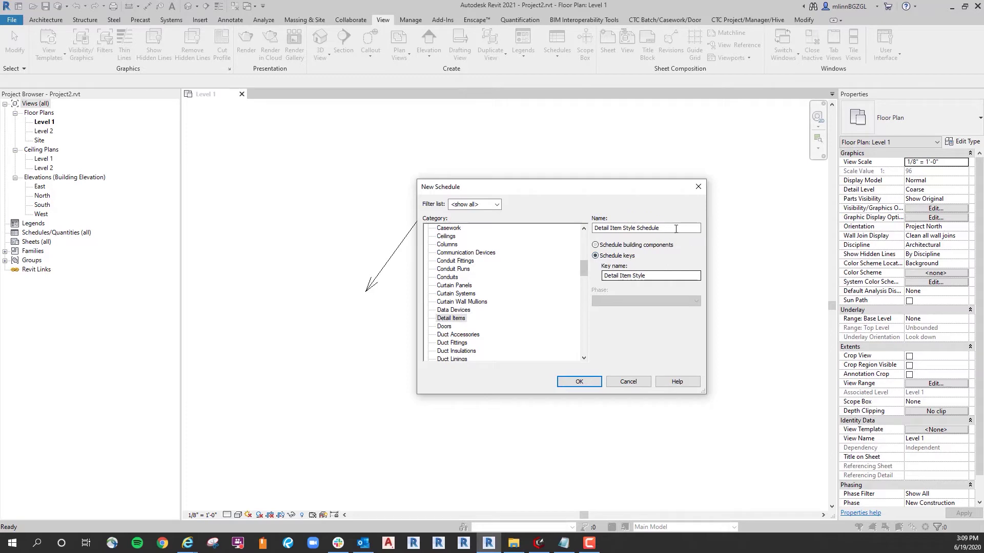
{"action": "triple_click", "coordinate": [618, 231]}
{"action": "type", "text": "K"}
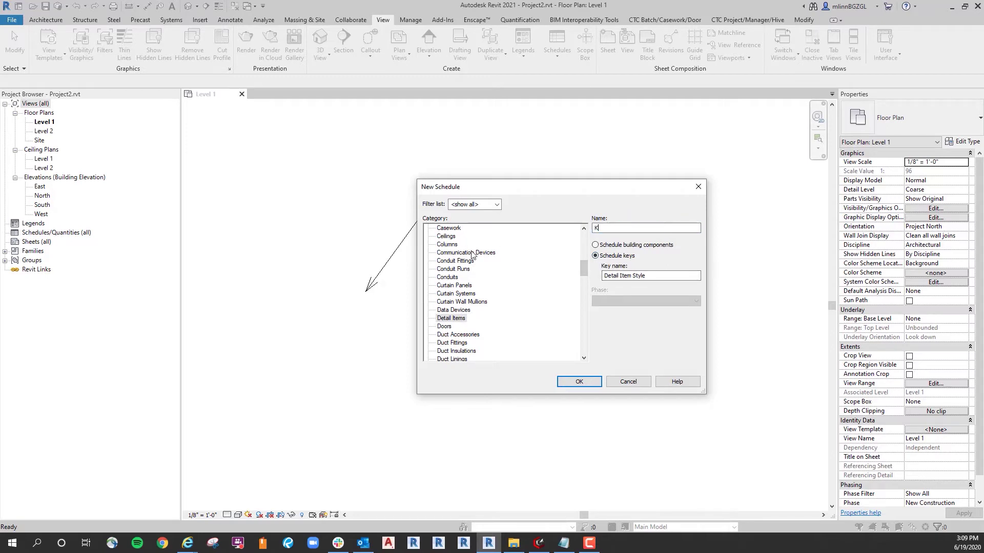
{"action": "type", "text": "EYNO"}
{"action": "key", "text": "Tab"}
{"action": "key", "text": "Tab"}
{"action": "type", "text": "K"}
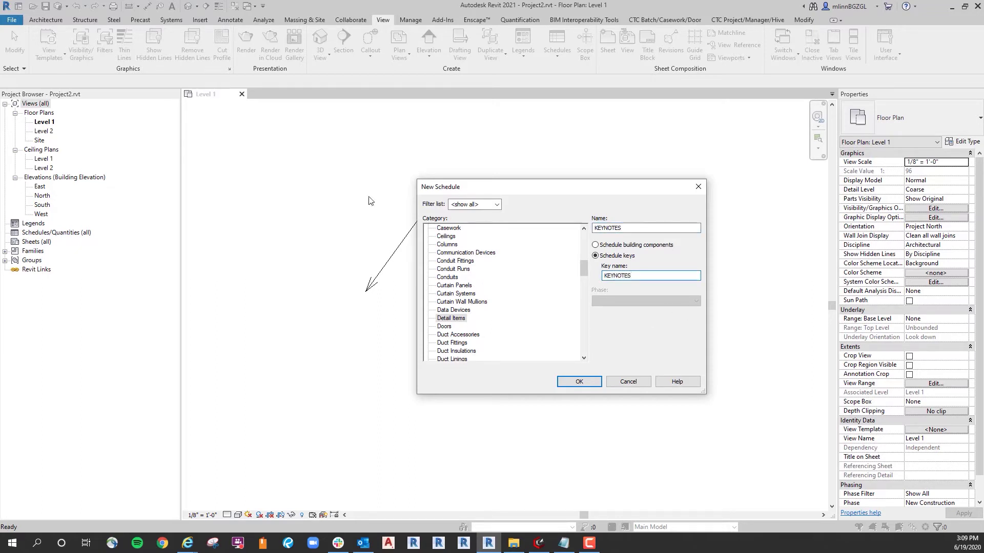
Confirm the KEYNOTES key schedule, add Comments beside Key Name, and open the schedule
{"action": "left_click", "coordinate": [579, 382]}
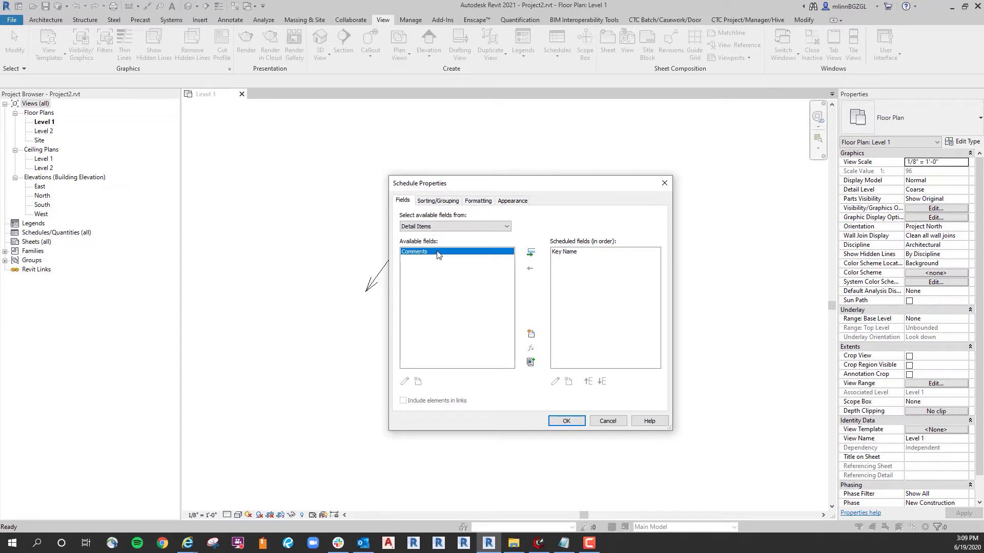
{"action": "left_click", "coordinate": [531, 252]}
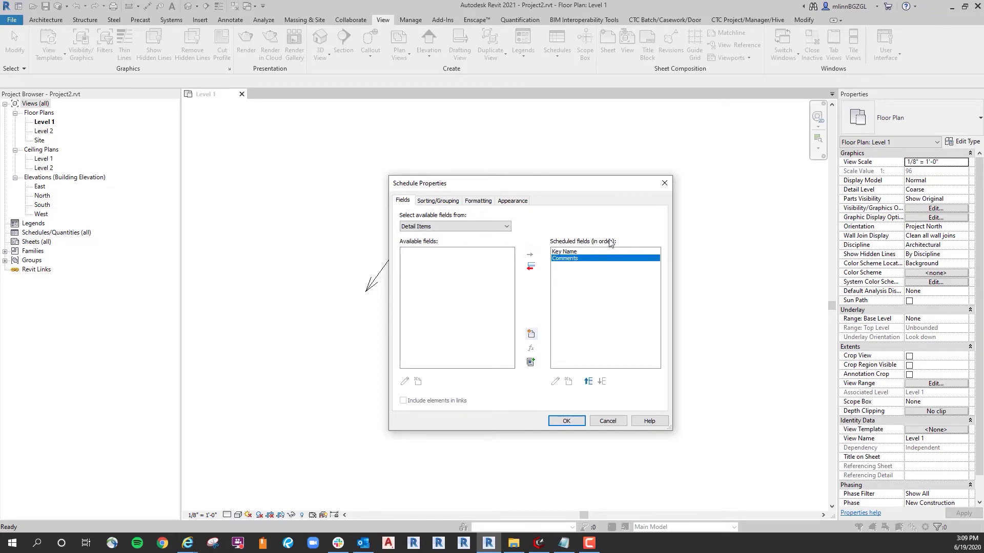
{"action": "left_click_drag", "start_coordinate": [613, 184], "coordinate": [612, 176]}
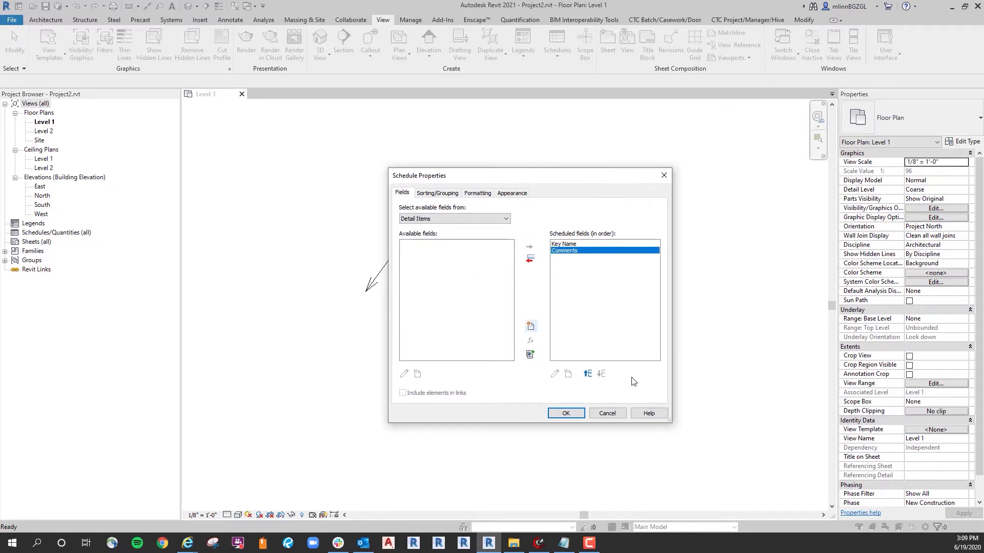
{"action": "left_click", "coordinate": [565, 413]}
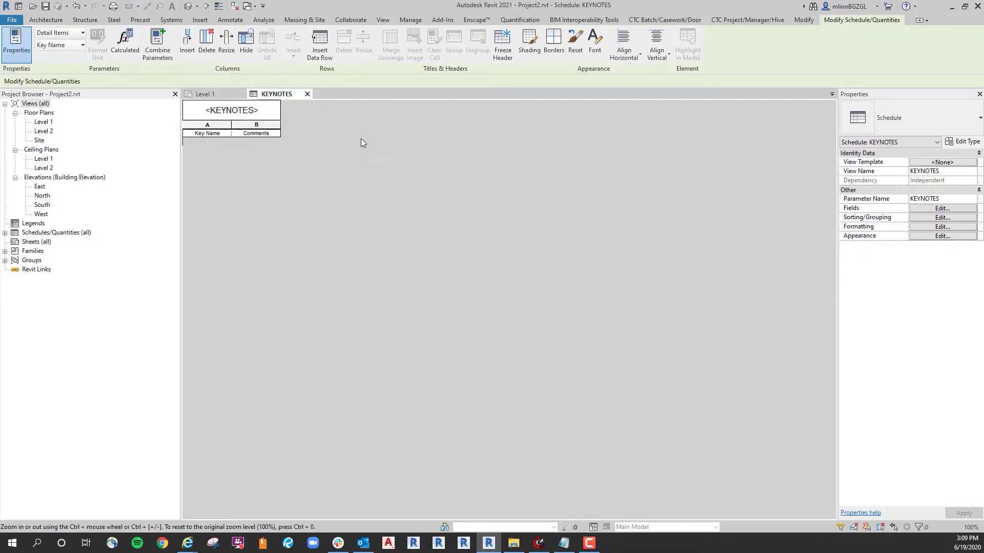
Widen the Comments column and insert data rows until the schedule has 25 key rows
{"action": "left_click_drag", "start_coordinate": [281, 126], "coordinate": [365, 127]}
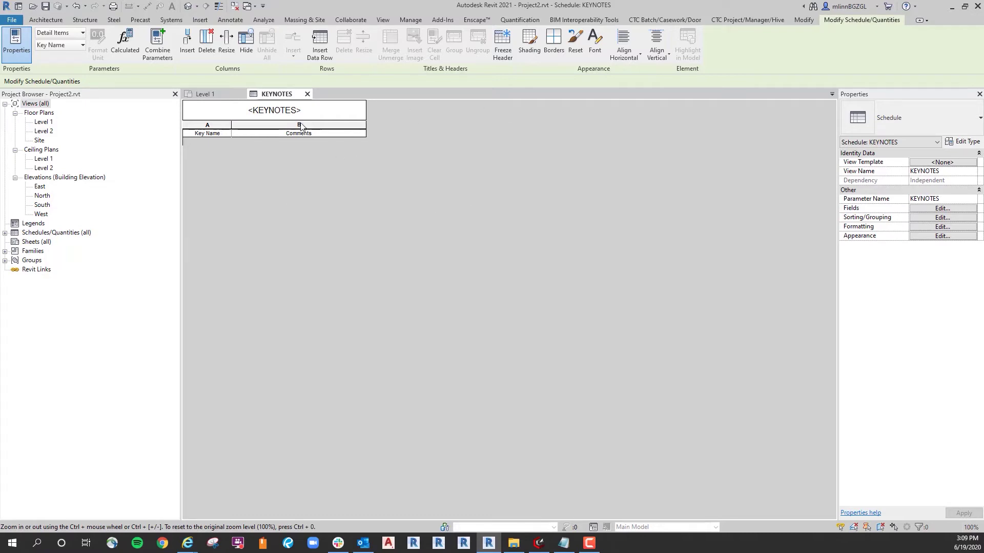
{"action": "left_click", "coordinate": [321, 46]}
{"action": "left_click", "coordinate": [322, 48]}
{"action": "left_click", "coordinate": [321, 49]}
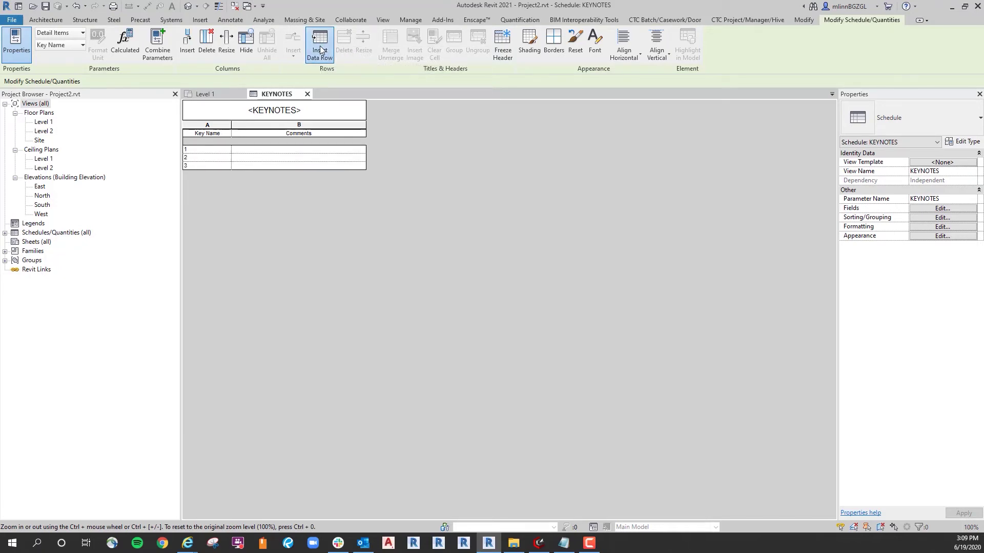
{"action": "left_click", "coordinate": [320, 49]}
{"action": "left_click", "coordinate": [320, 50]}
{"action": "left_click", "coordinate": [320, 50]}
{"action": "left_click", "coordinate": [320, 50]}
{"action": "left_click", "coordinate": [320, 50]}
{"action": "left_click", "coordinate": [319, 51]}
{"action": "left_click", "coordinate": [320, 51]}
{"action": "left_click", "coordinate": [320, 51]}
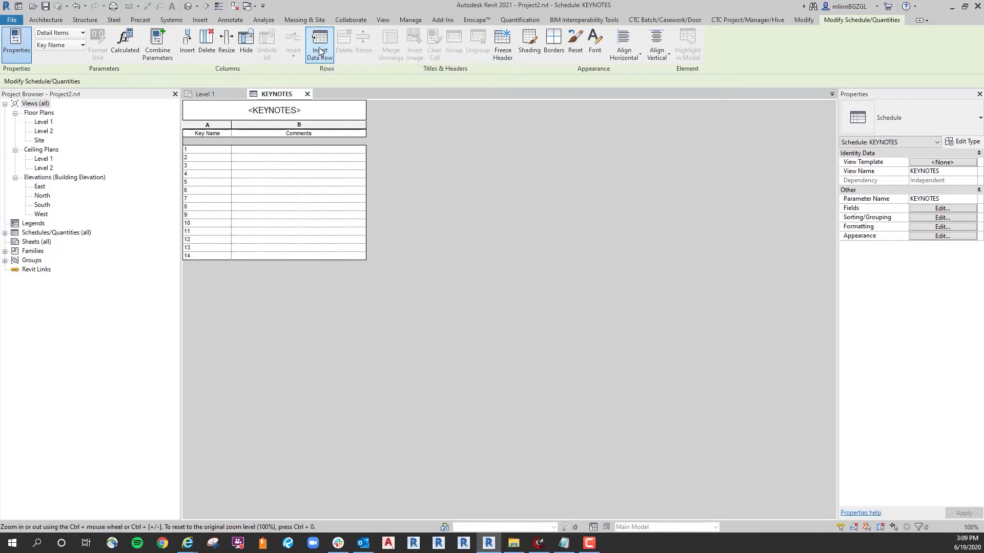
{"action": "left_click", "coordinate": [319, 51]}
{"action": "left_click", "coordinate": [320, 52]}
{"action": "left_click", "coordinate": [319, 51]}
{"action": "left_click", "coordinate": [320, 51]}
{"action": "left_click", "coordinate": [319, 51]}
{"action": "left_click", "coordinate": [320, 51]}
{"action": "left_click", "coordinate": [319, 52]}
{"action": "left_click", "coordinate": [319, 51]}
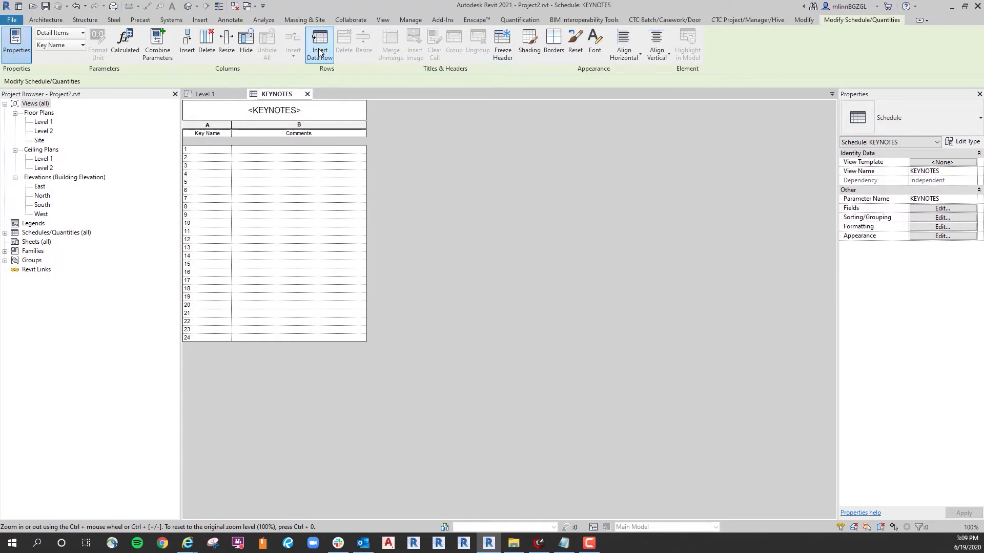
{"action": "left_click", "coordinate": [320, 51]}
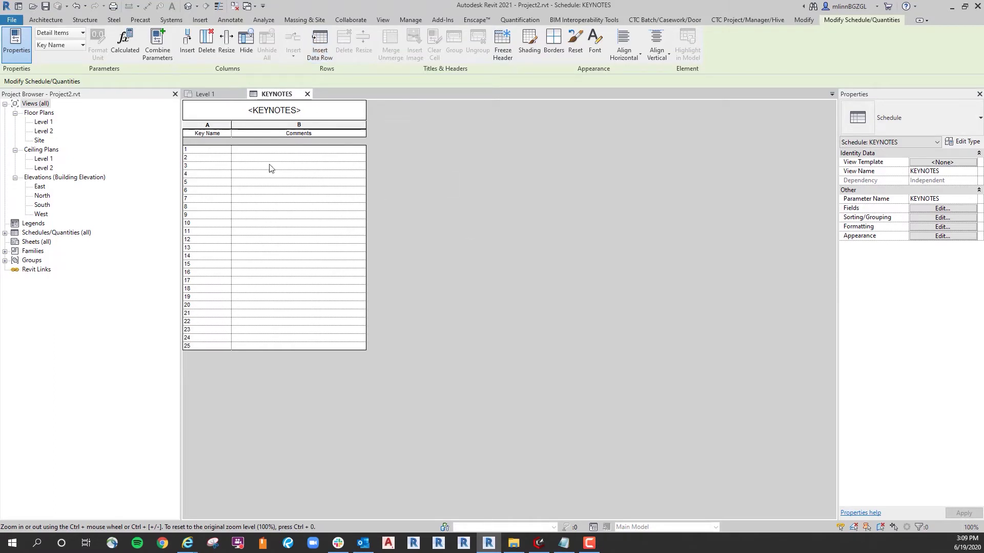
Enter KEYNOTE 2 as the comment for row 2
{"action": "left_click", "coordinate": [305, 151]}
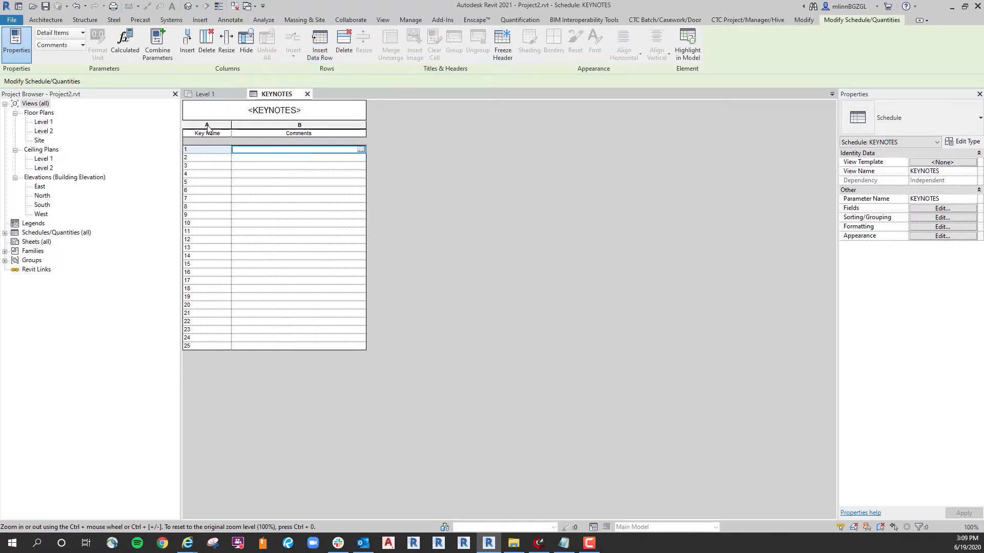
{"action": "left_click", "coordinate": [209, 150]}
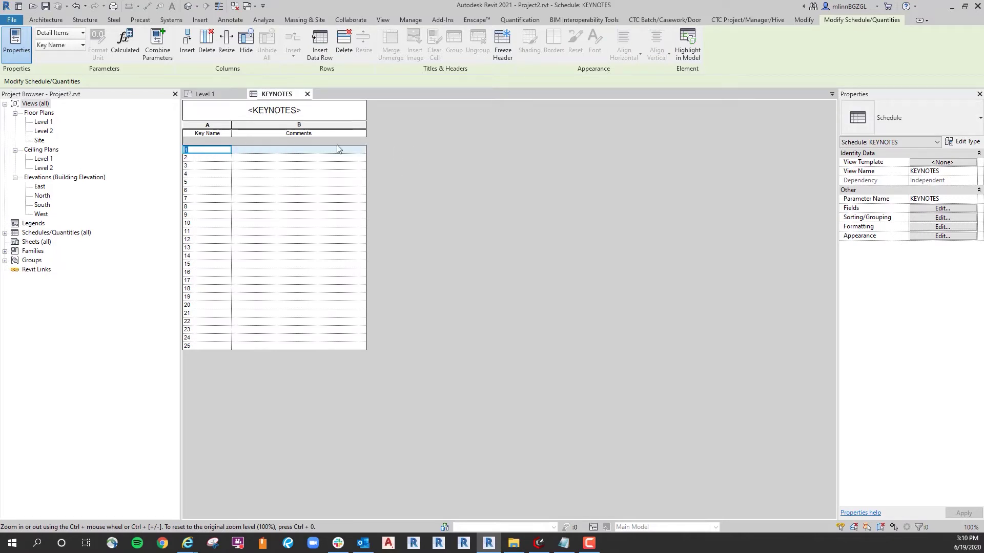
{"action": "left_click", "coordinate": [310, 152]}
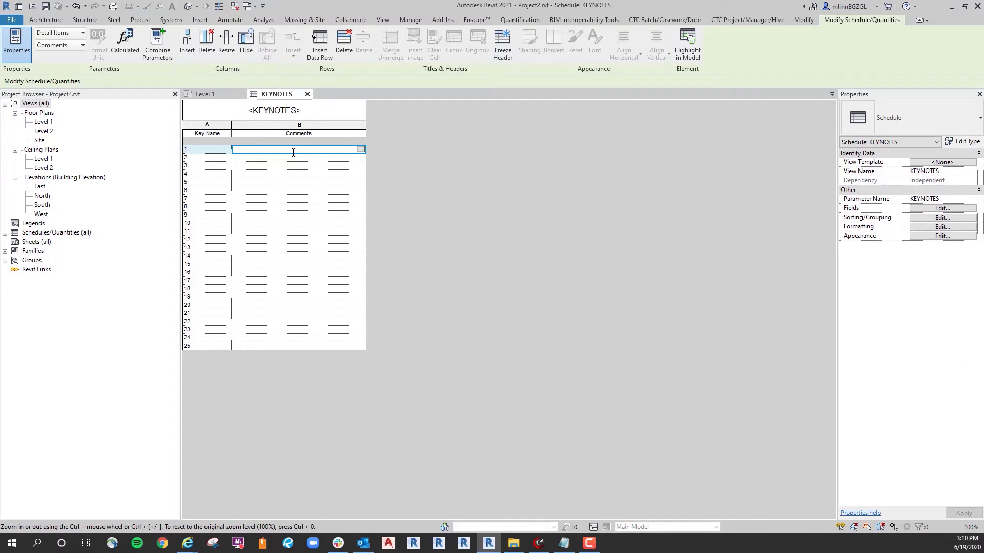
{"action": "key", "text": "Down"}
{"action": "type", "text": "kEY"}
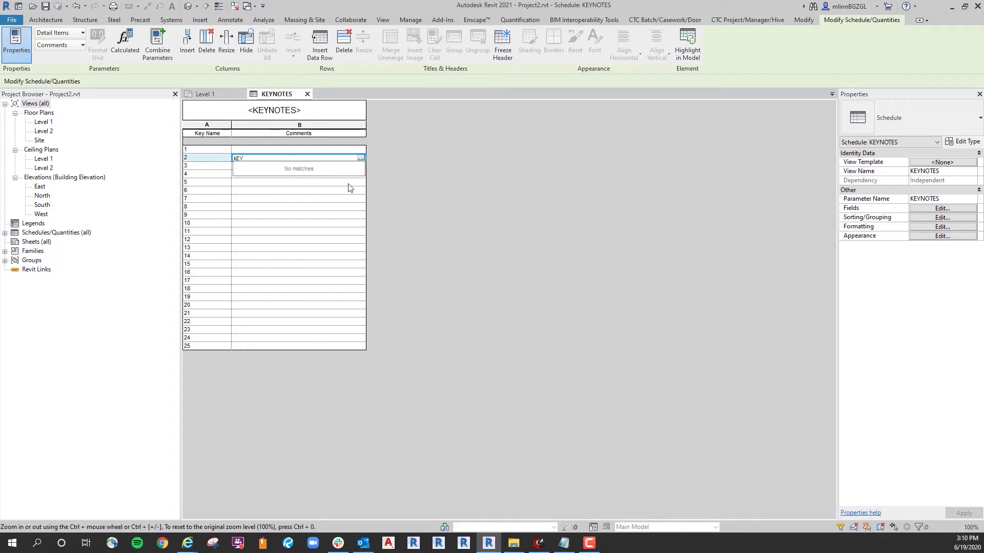
{"action": "key", "text": "BackSpace"}
{"action": "key", "text": "BackSpace"}
{"action": "type", "text": "KEYNOTE 2"}
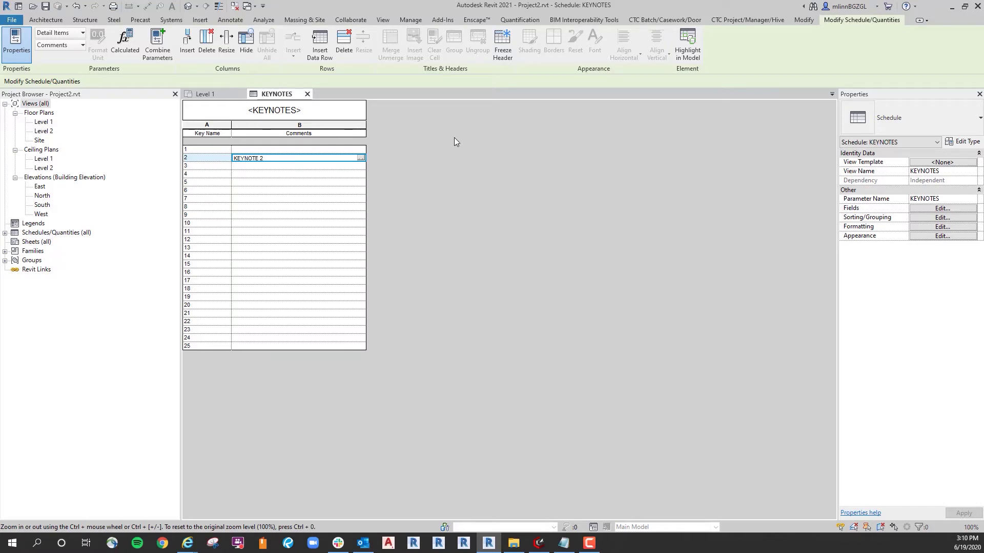
Launch Spreadsheet Link and load the KEYNOTES schedule into the spreadsheet
{"action": "left_click", "coordinate": [747, 19]}
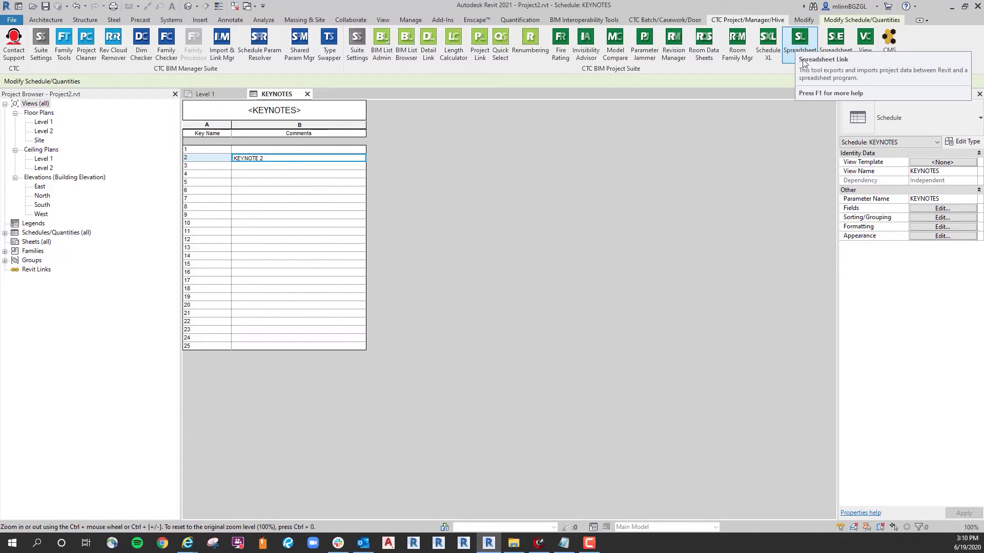
{"action": "left_click", "coordinate": [796, 45]}
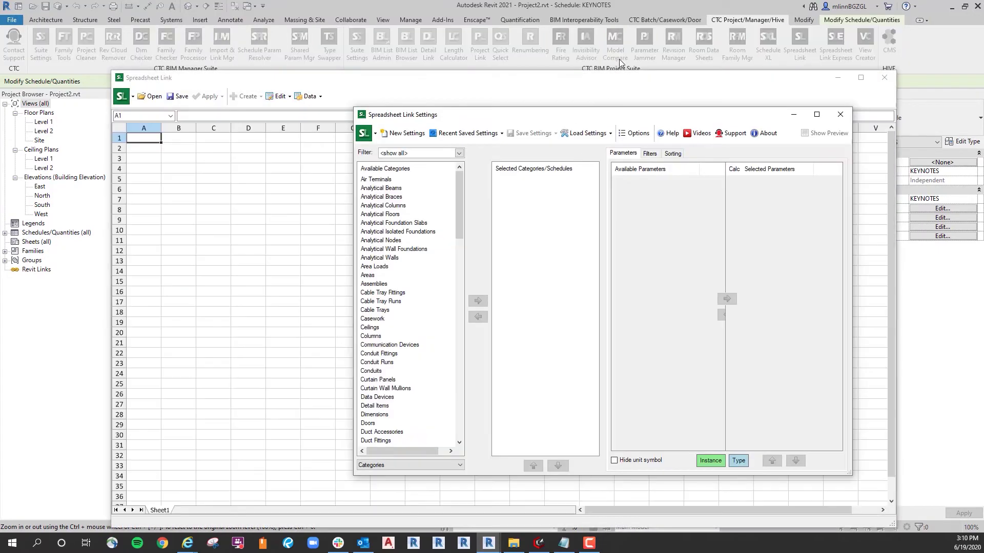
{"action": "left_click", "coordinate": [403, 458]}
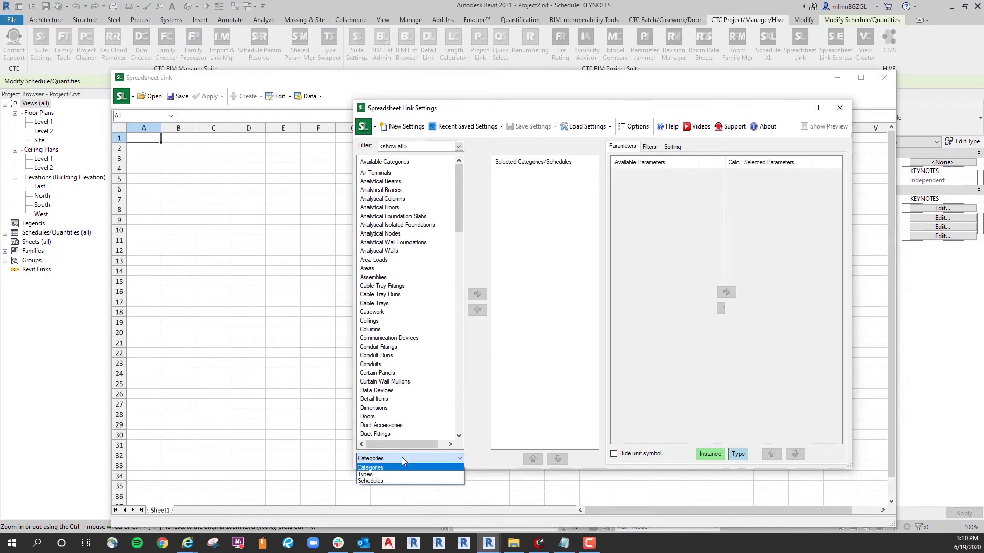
{"action": "left_click", "coordinate": [390, 481]}
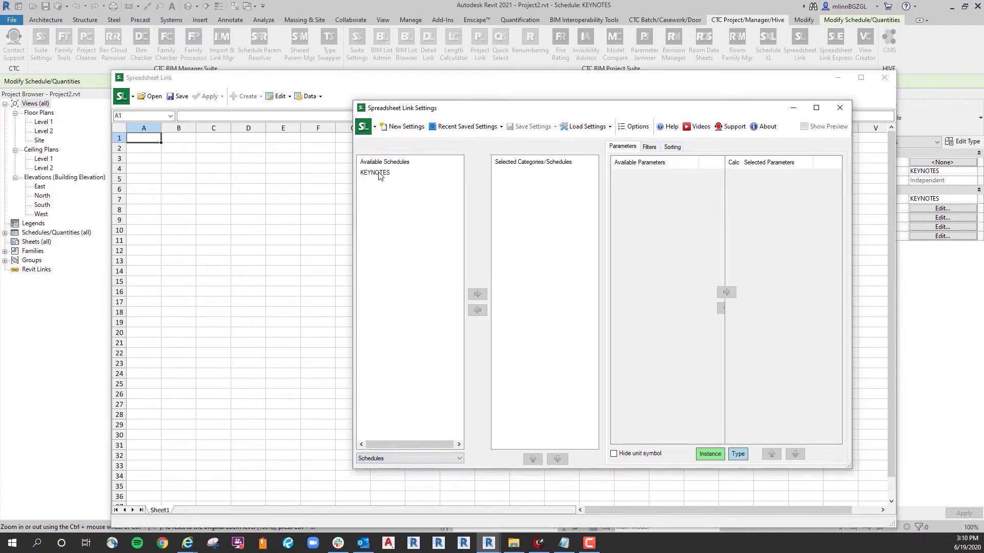
{"action": "left_click", "coordinate": [380, 174]}
{"action": "left_click", "coordinate": [477, 295]}
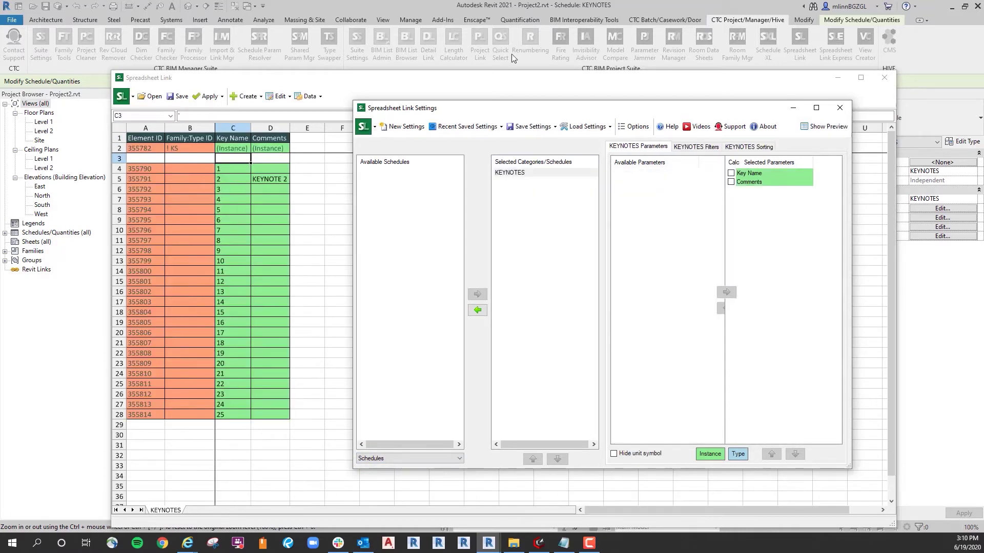
Clear the Key Name column and renumber it 1 to 24 down to row 28
{"action": "left_click", "coordinate": [540, 78]}
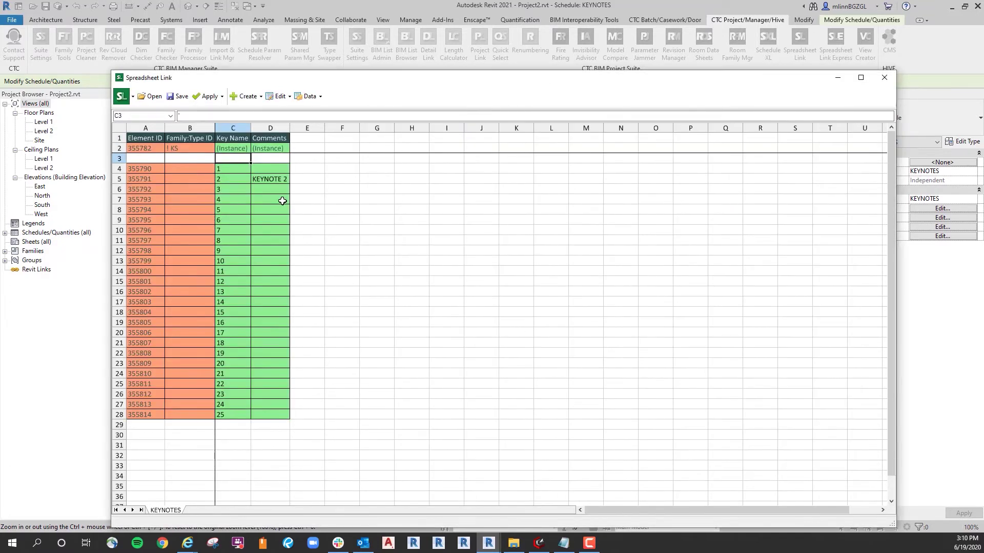
{"action": "left_click", "coordinate": [265, 180]}
{"action": "left_click", "coordinate": [342, 170]}
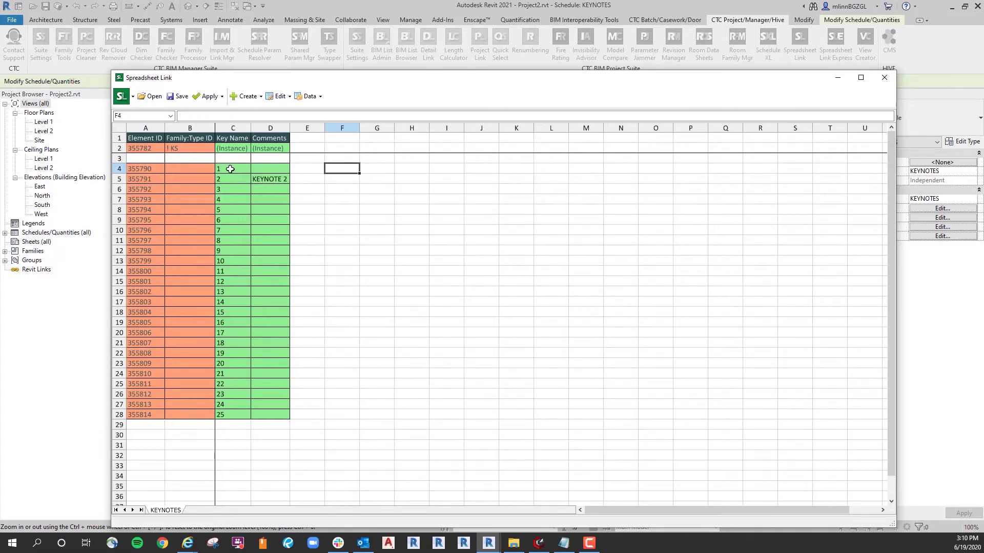
{"action": "left_click_drag", "start_coordinate": [230, 169], "coordinate": [225, 417]}
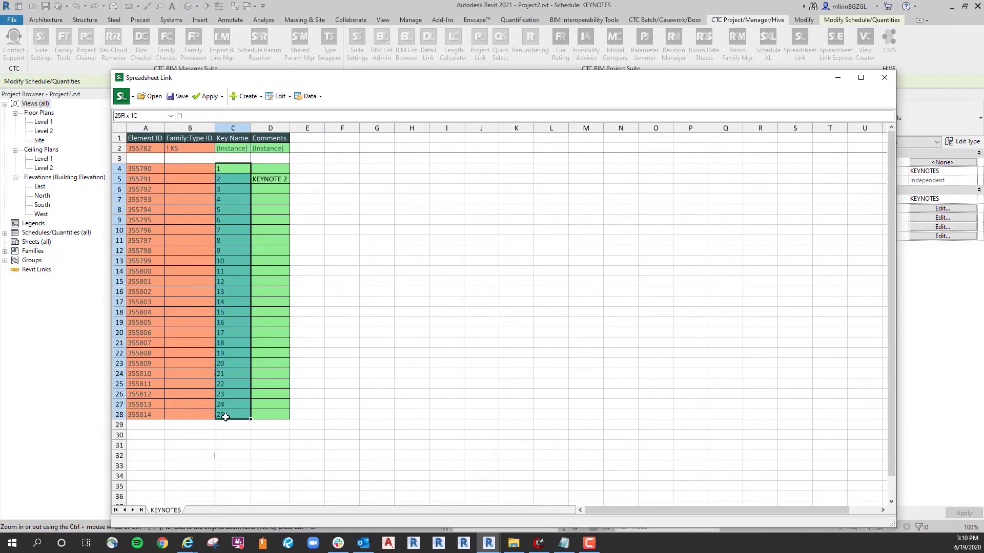
{"action": "key", "text": "Delete"}
{"action": "left_click", "coordinate": [231, 180]}
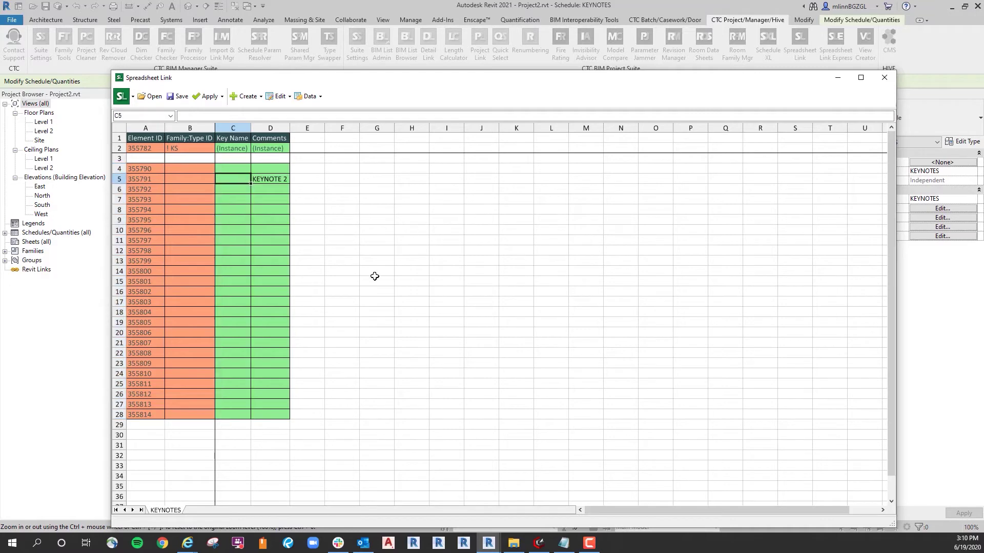
{"action": "type", "text": "1"}
{"action": "left_click", "coordinate": [387, 210]}
{"action": "left_click", "coordinate": [235, 182]}
{"action": "left_click_drag", "start_coordinate": [250, 183], "coordinate": [252, 420]}
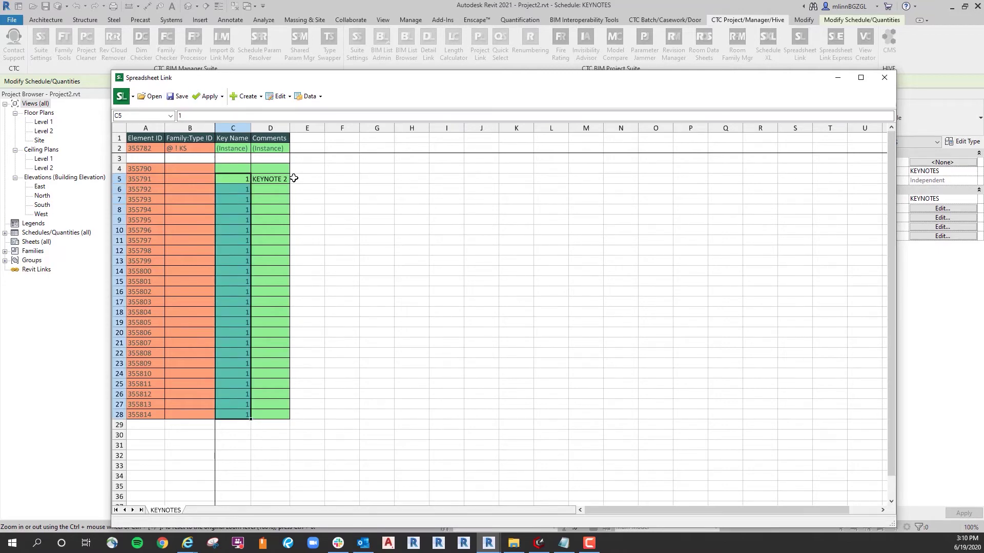
{"action": "key", "text": "ctrl+z"}
{"action": "left_click", "coordinate": [407, 230]}
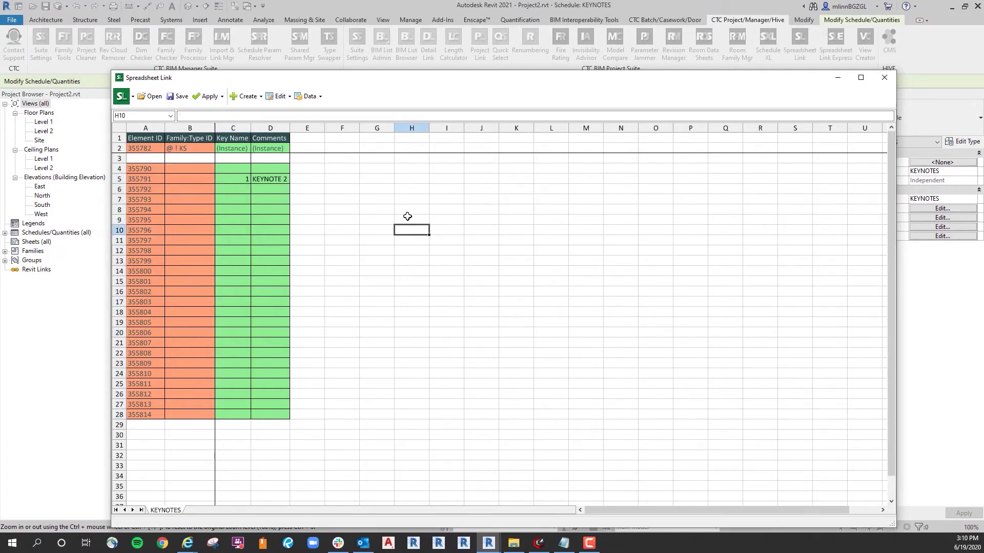
{"action": "left_click", "coordinate": [240, 179]}
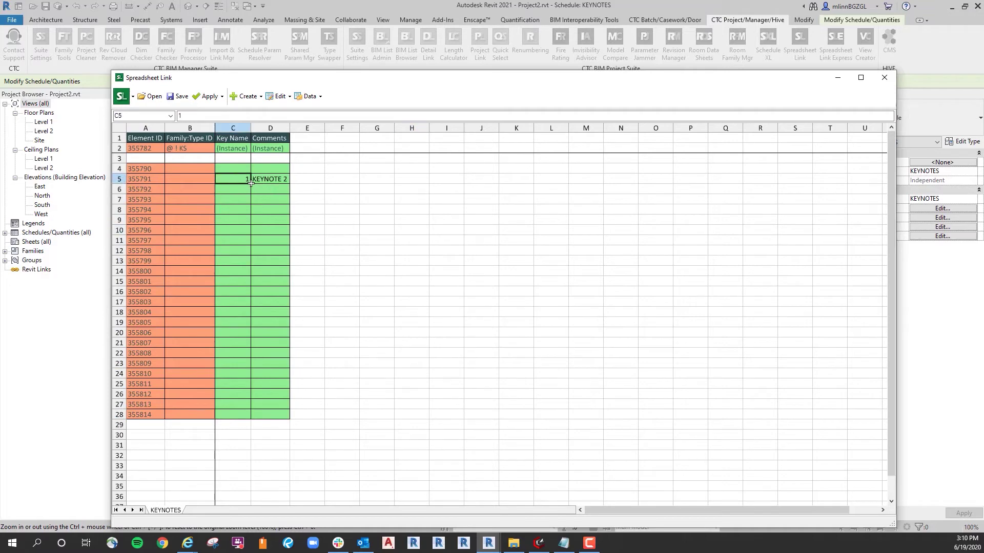
{"action": "left_click_drag", "start_coordinate": [250, 182], "coordinate": [253, 421], "text": "ctrl"}
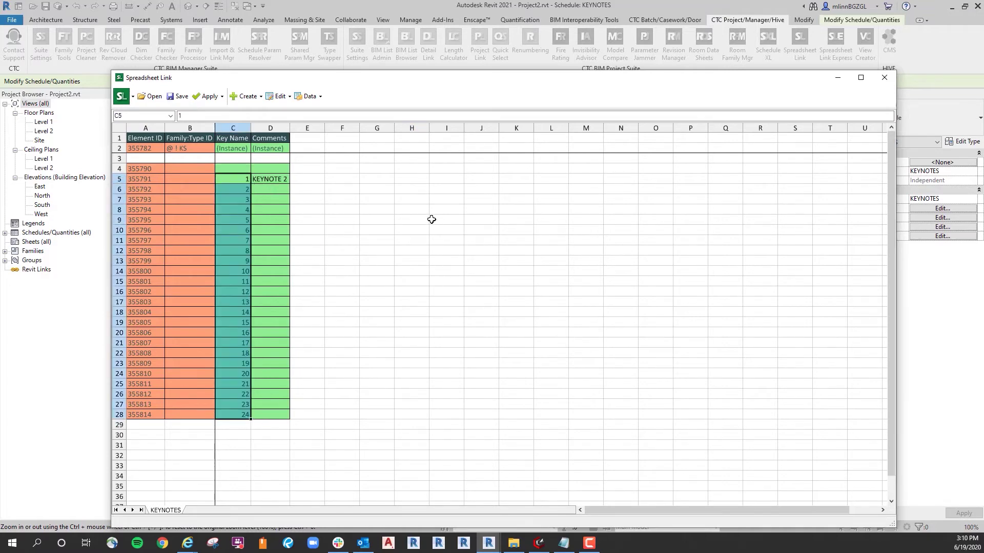
{"action": "left_click", "coordinate": [411, 210]}
Fill the Comments column with KEYNOTE 1 through KEYNOTE 24 down to row 28
{"action": "left_click", "coordinate": [279, 181]}
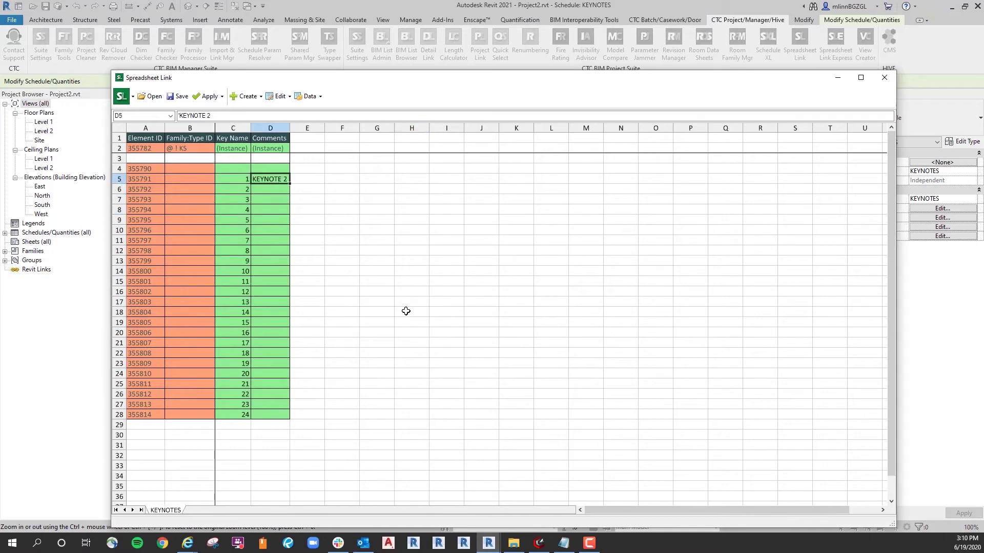
{"action": "type", "text": "KEYNOTE"}
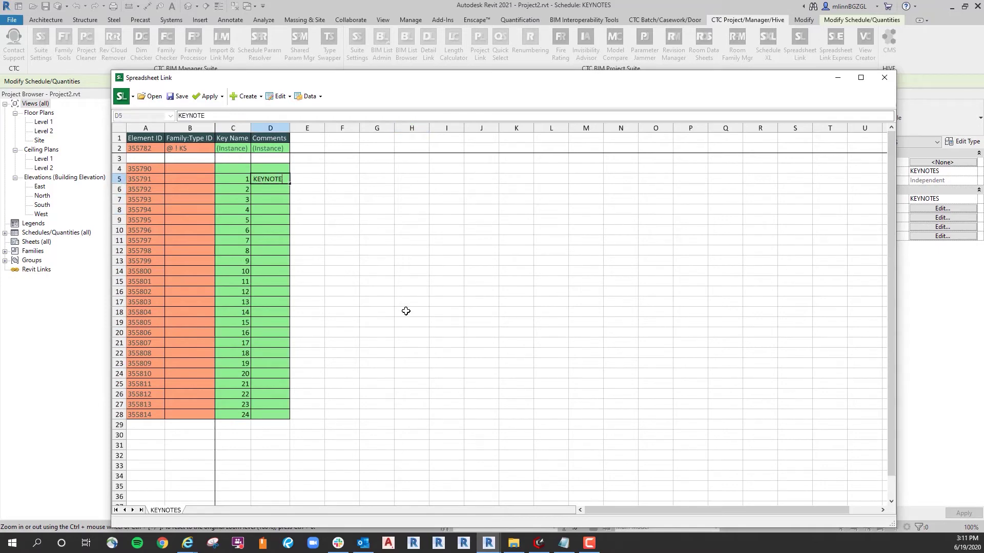
{"action": "left_click", "coordinate": [435, 332]}
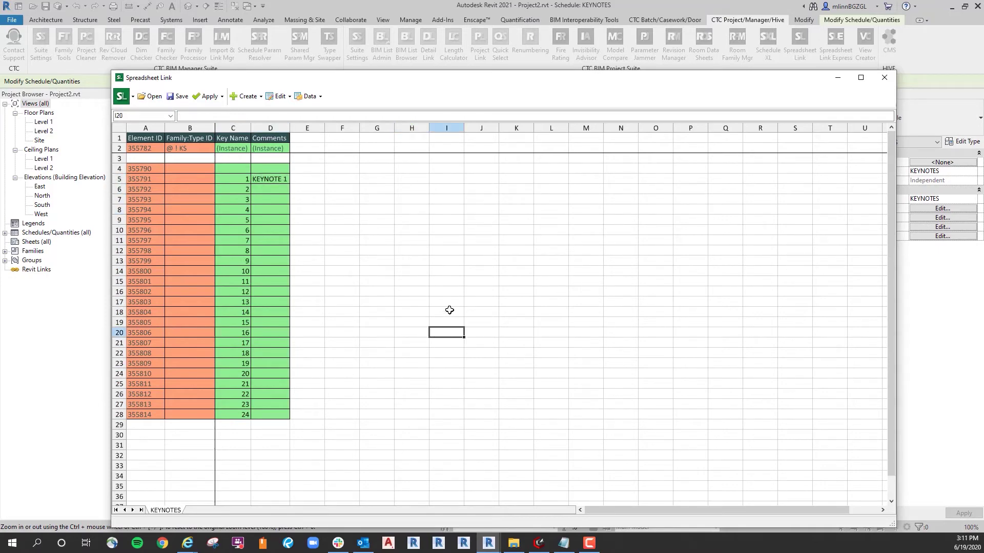
{"action": "left_click", "coordinate": [272, 179]}
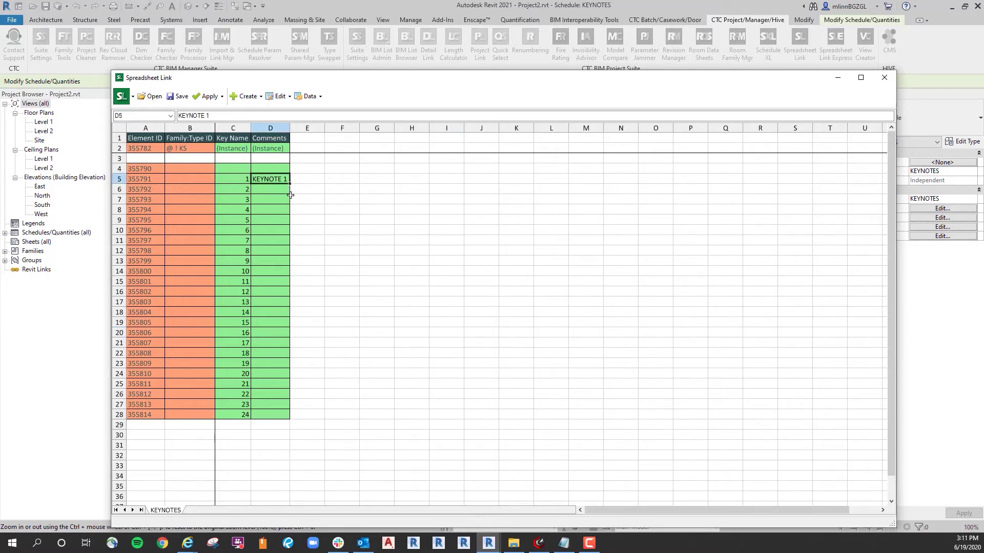
{"action": "left_click_drag", "start_coordinate": [290, 195], "coordinate": [289, 423]}
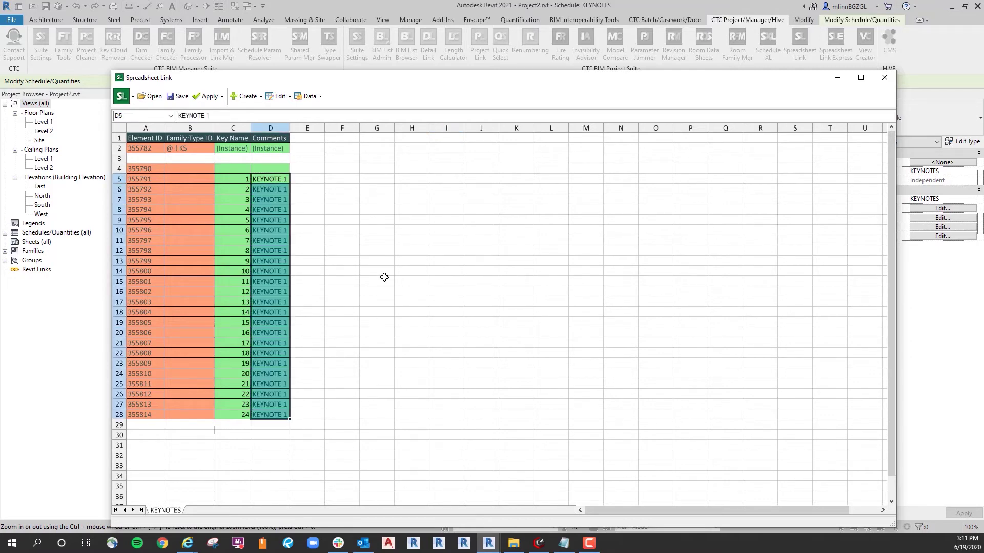
{"action": "left_click", "coordinate": [342, 251]}
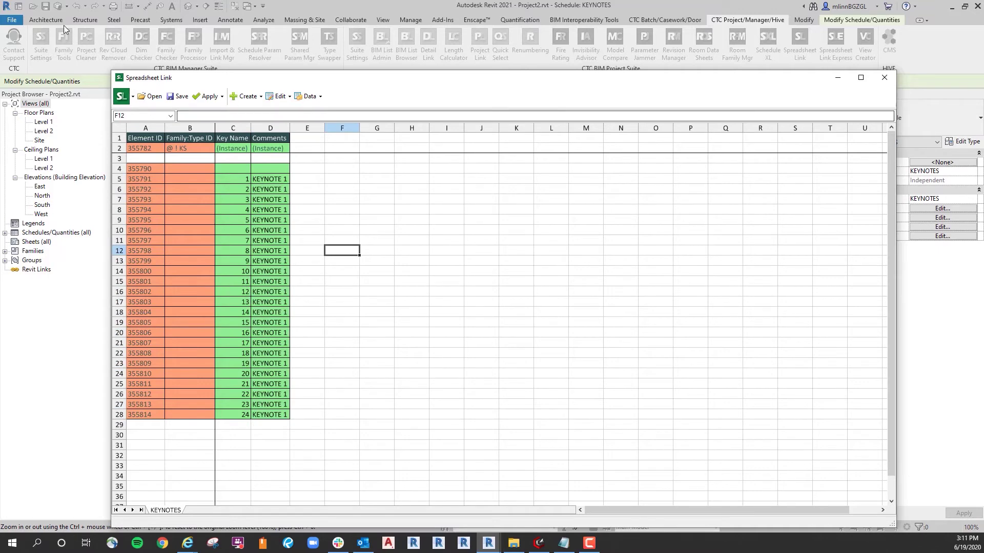
{"action": "key", "text": "ctrl+z"}
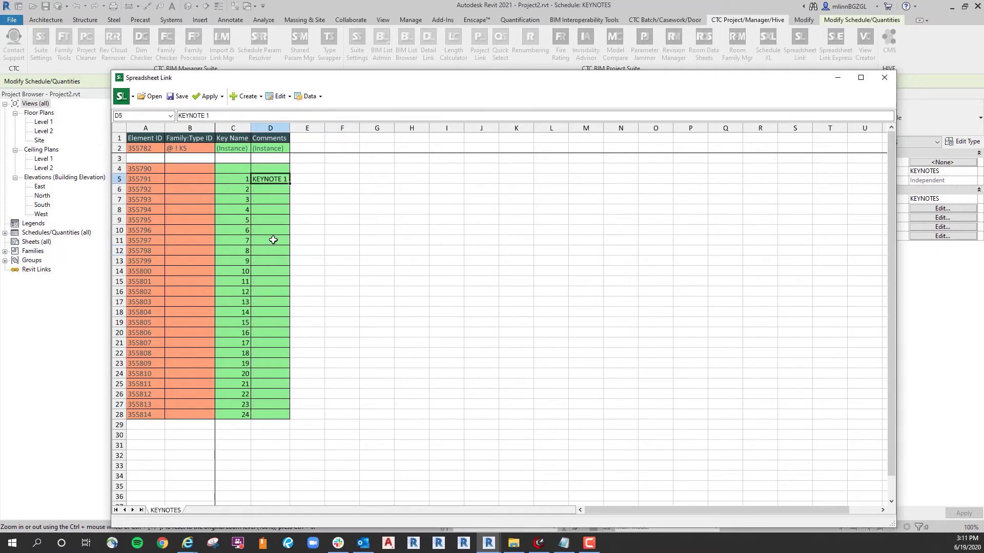
{"action": "left_click_drag", "start_coordinate": [290, 183], "coordinate": [299, 420]}
{"action": "left_click", "coordinate": [379, 281]}
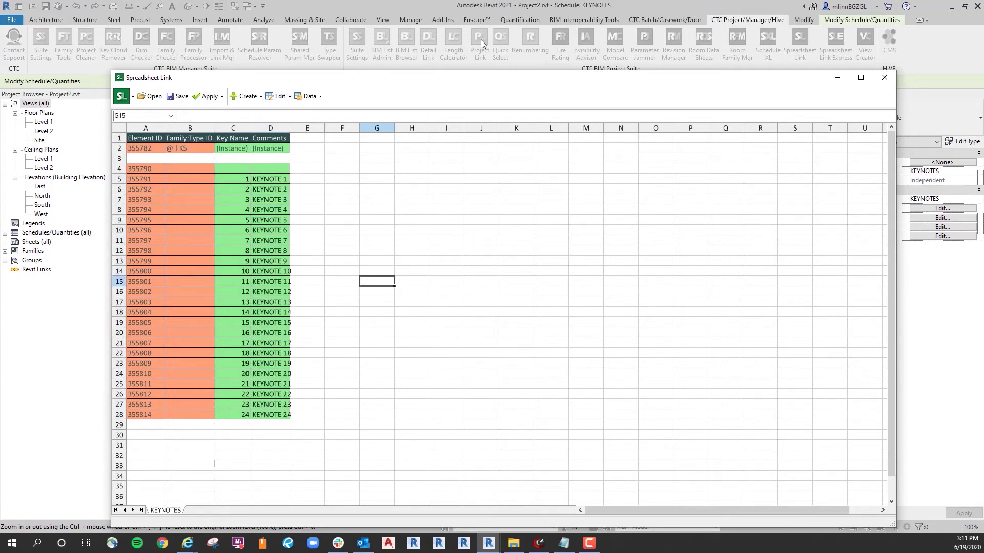
Apply the active worksheet's values to the Revit project and dismiss the import result
{"action": "left_click", "coordinate": [221, 96]}
{"action": "left_click", "coordinate": [219, 111]}
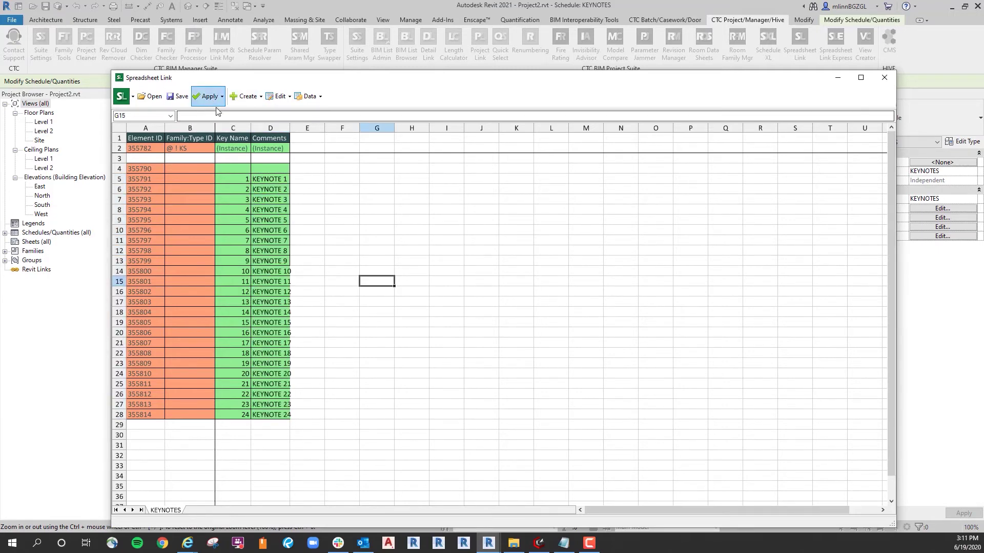
{"action": "left_click", "coordinate": [215, 98]}
{"action": "left_click", "coordinate": [230, 111]}
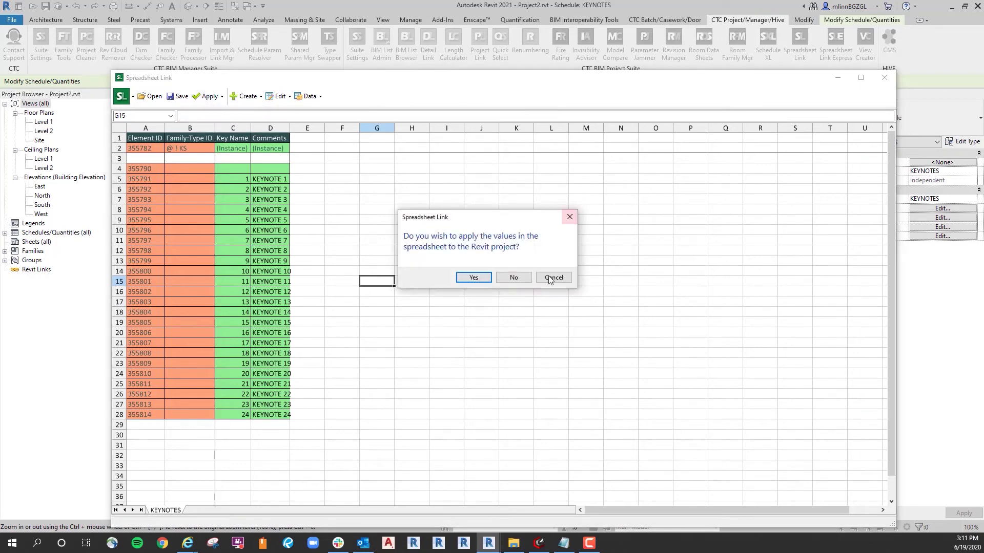
{"action": "left_click", "coordinate": [475, 278]}
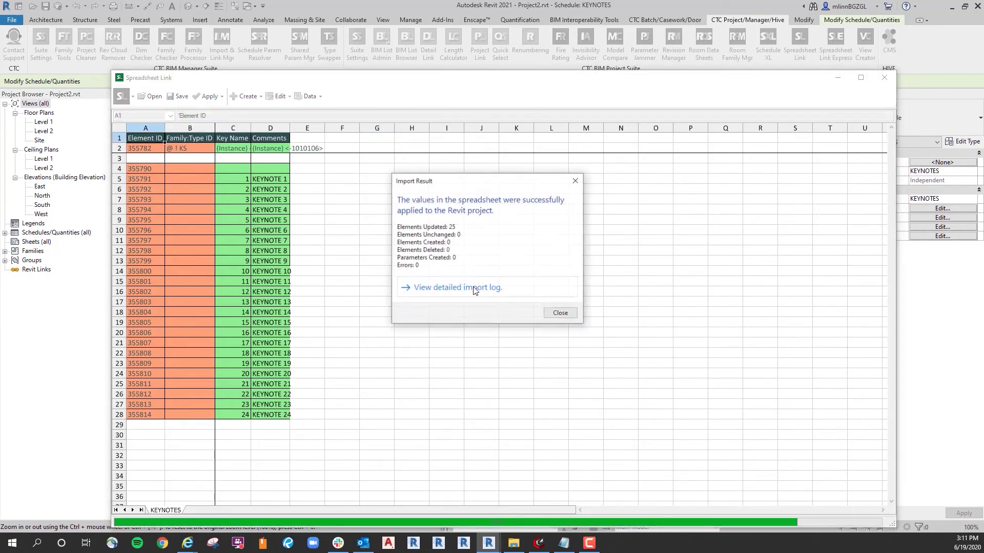
{"action": "left_click", "coordinate": [560, 313]}
Close the spreadsheet editor and Spreadsheet Link settings without saving them
{"action": "left_click", "coordinate": [843, 74]}
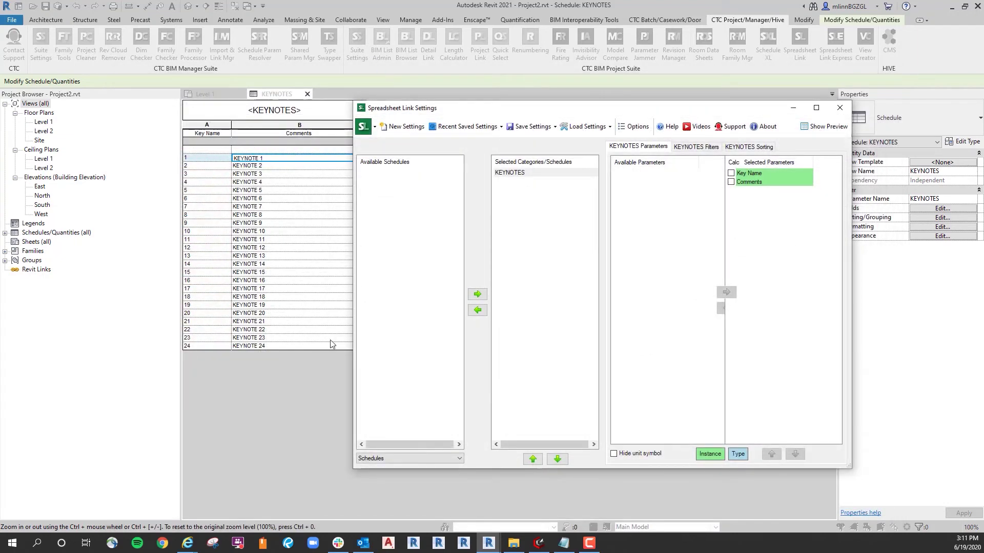
{"action": "left_click", "coordinate": [840, 109]}
{"action": "left_click", "coordinate": [513, 289]}
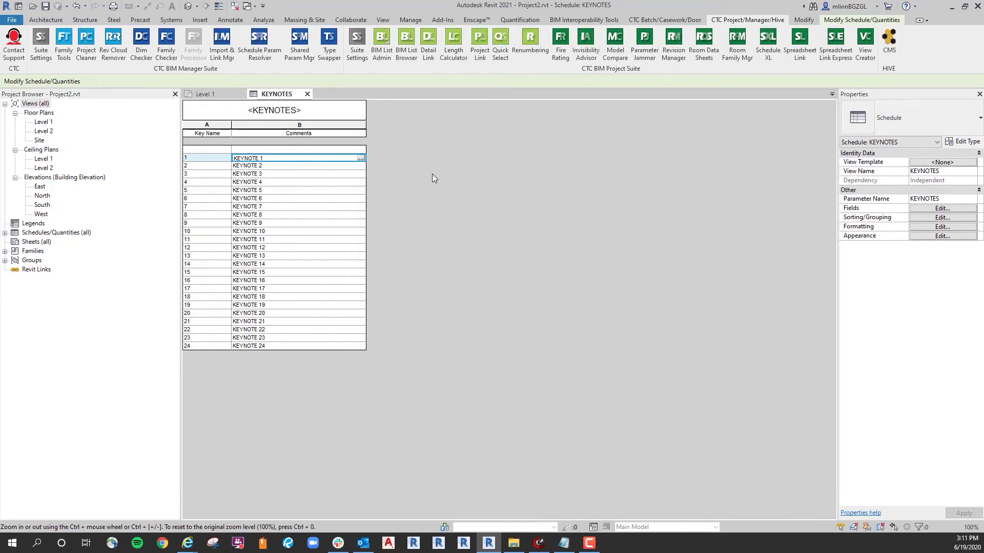
Export the KEYNOTES schedule as a report to KEYNOTES.txt on the Desktop
{"action": "left_click", "coordinate": [41, 20]}
{"action": "left_click", "coordinate": [11, 22]}
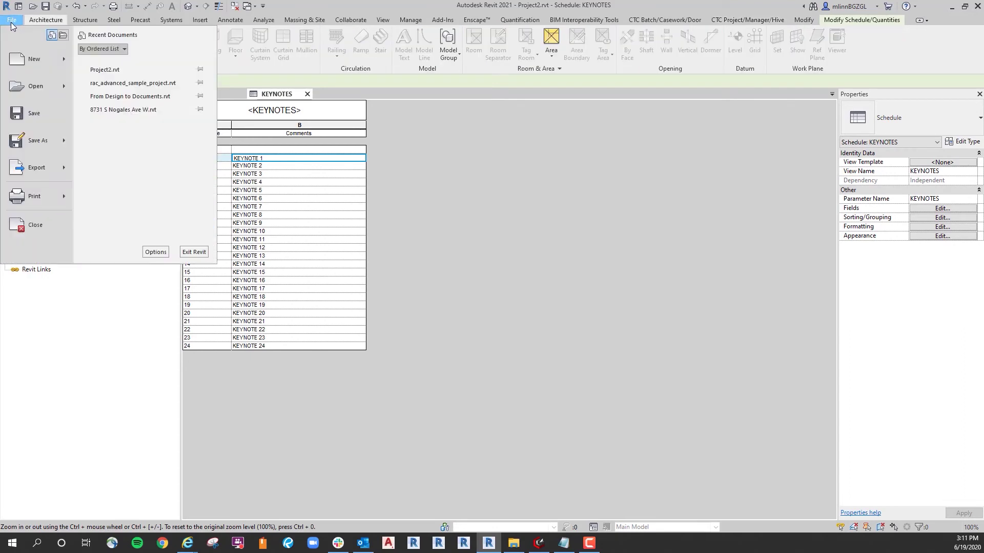
{"action": "mouse_move", "coordinate": [39, 167]}
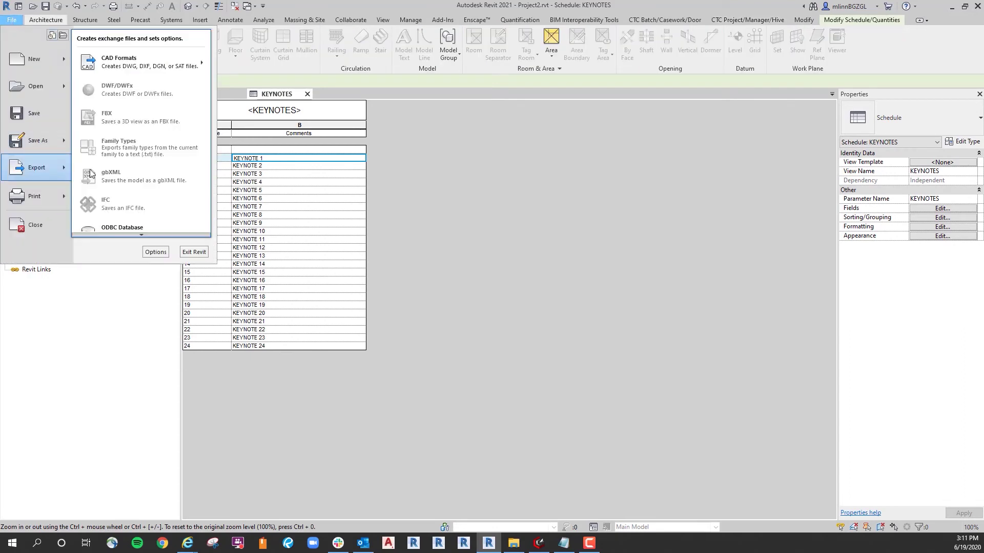
{"action": "scroll", "coordinate": [155, 238], "scroll_direction": "down", "scroll_amount": 3}
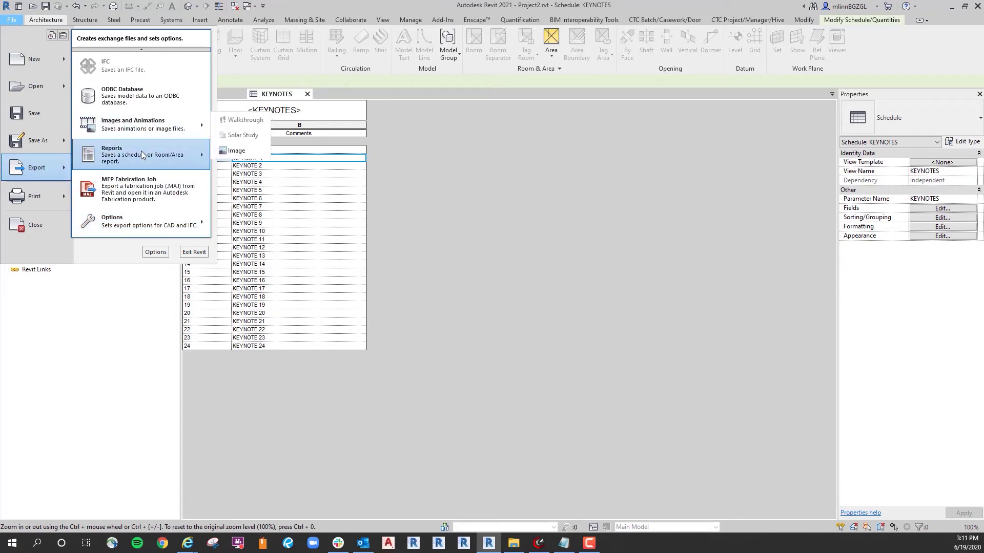
{"action": "mouse_move", "coordinate": [180, 157]}
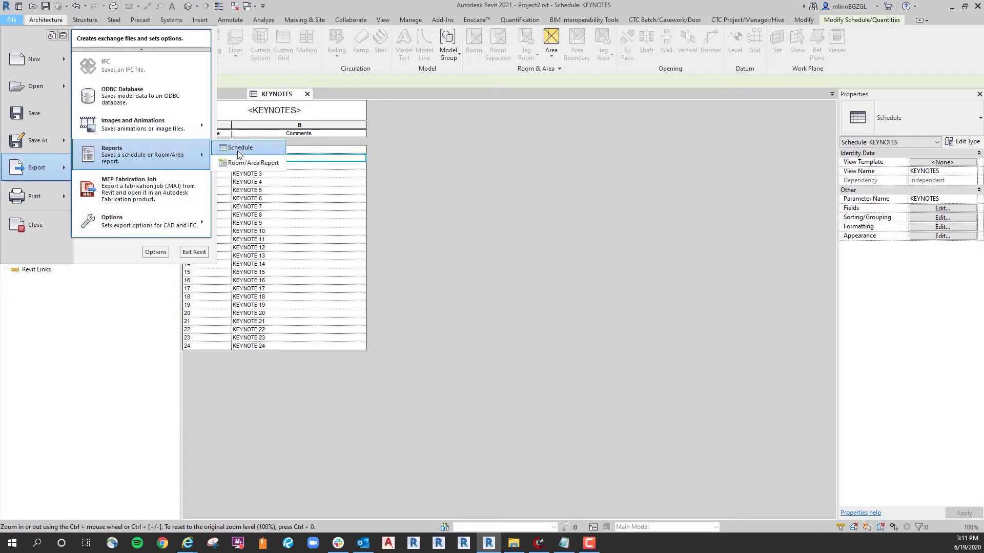
{"action": "left_click", "coordinate": [241, 148]}
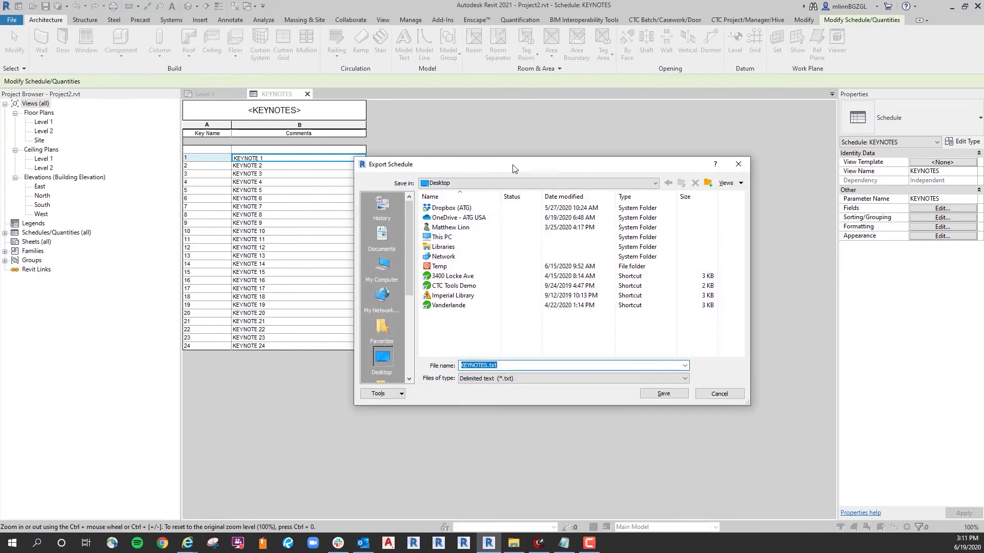
{"action": "left_click_drag", "start_coordinate": [514, 169], "coordinate": [508, 171]}
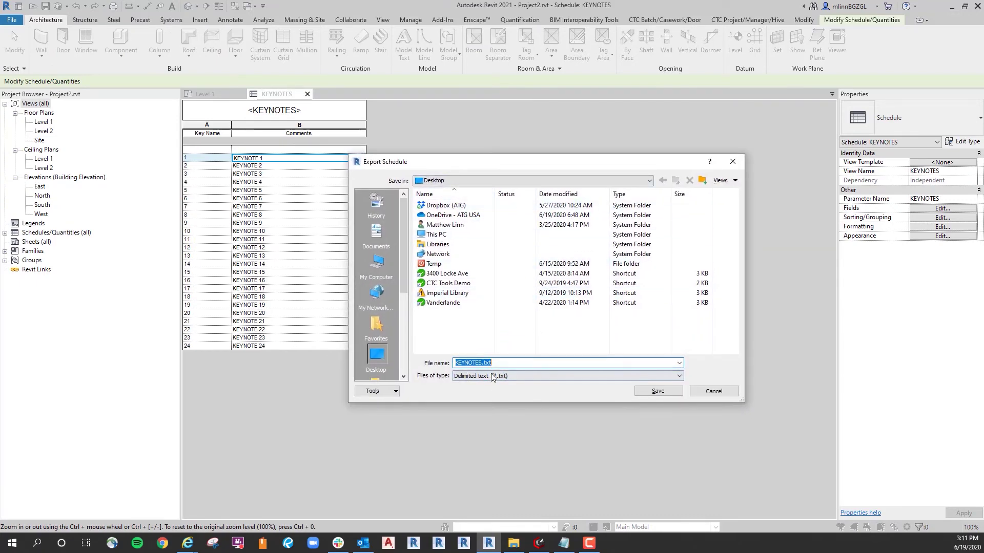
{"action": "left_click", "coordinate": [658, 391]}
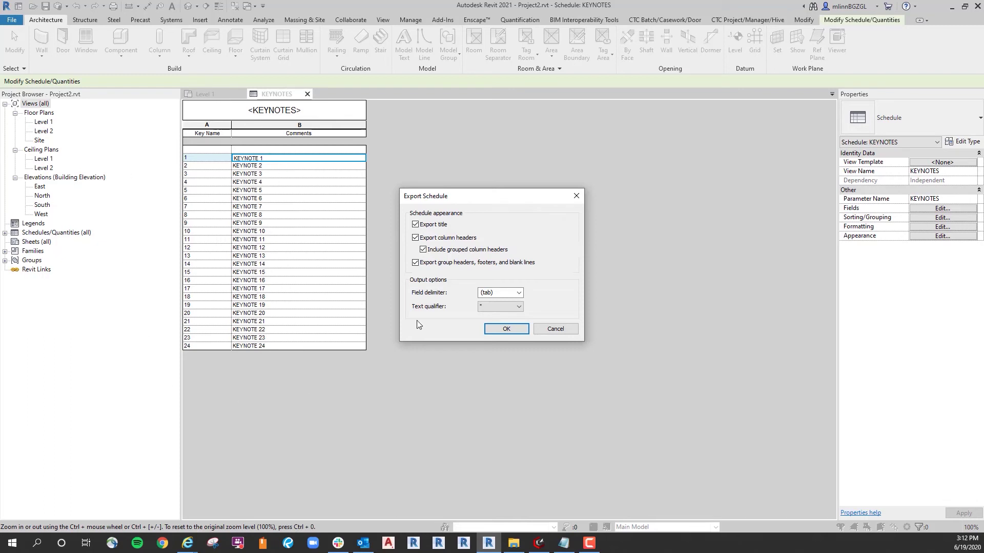
Turn off Export title and Export column headers, write the file, and switch to it
{"action": "left_click", "coordinate": [416, 225]}
{"action": "left_click", "coordinate": [416, 239]}
{"action": "left_click", "coordinate": [508, 330]}
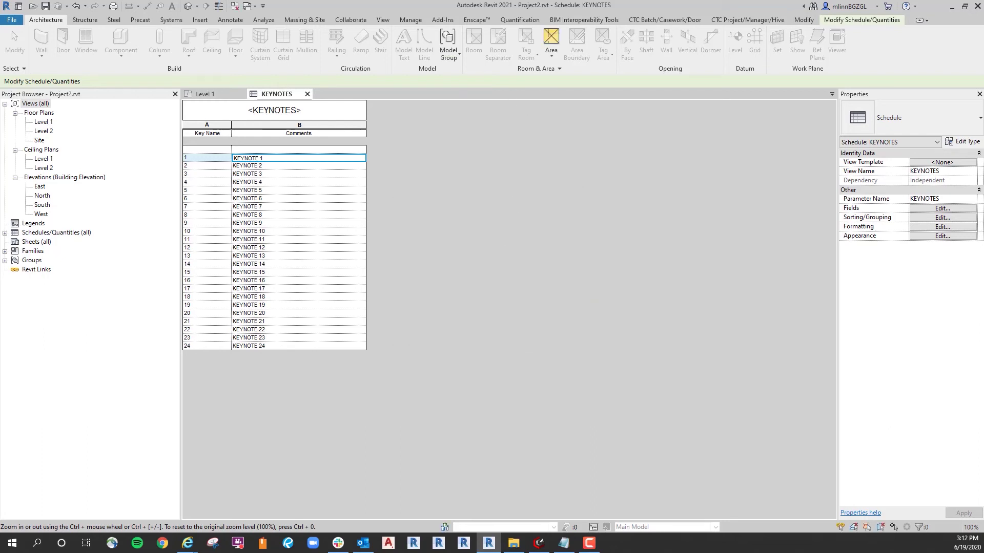
{"action": "key", "text": "alt+Tab"}
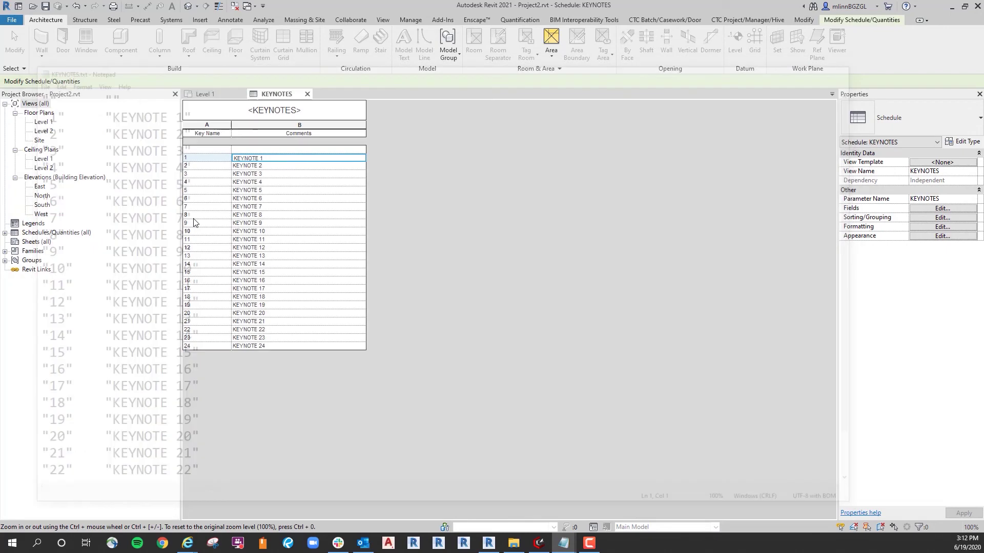
{"action": "left_click", "coordinate": [852, 67]}
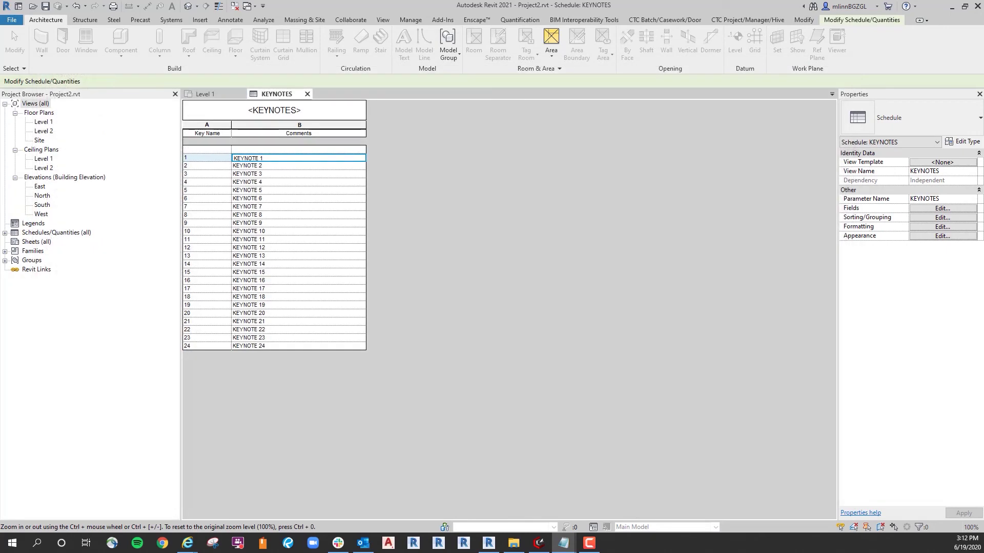
{"action": "left_click", "coordinate": [205, 94]}
Deselect the tag and open Keynoting Settings from the Annotate Keynote list
{"action": "left_click", "coordinate": [454, 281]}
{"action": "middle_click_drag", "start_coordinate": [472, 298], "coordinate": [460, 338]}
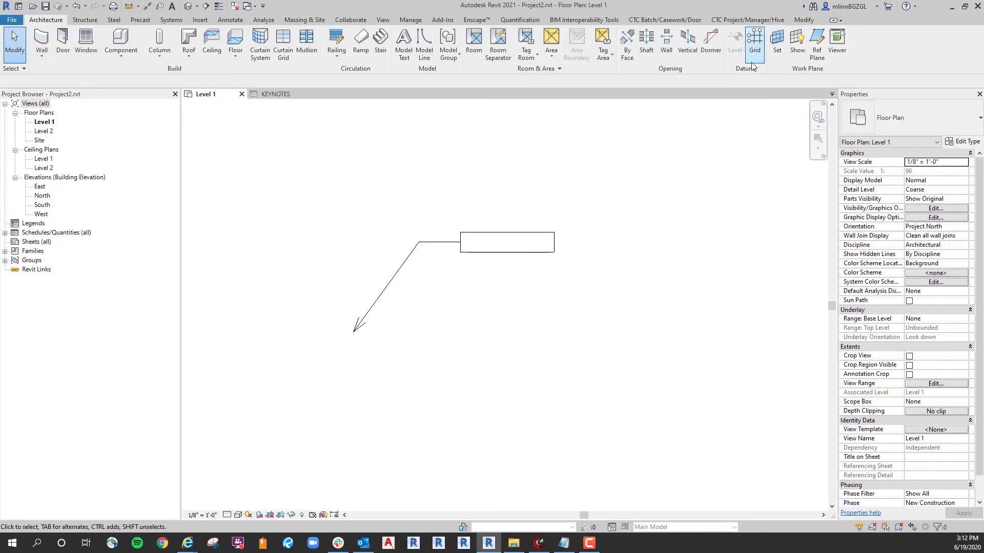
{"action": "left_click", "coordinate": [230, 19]}
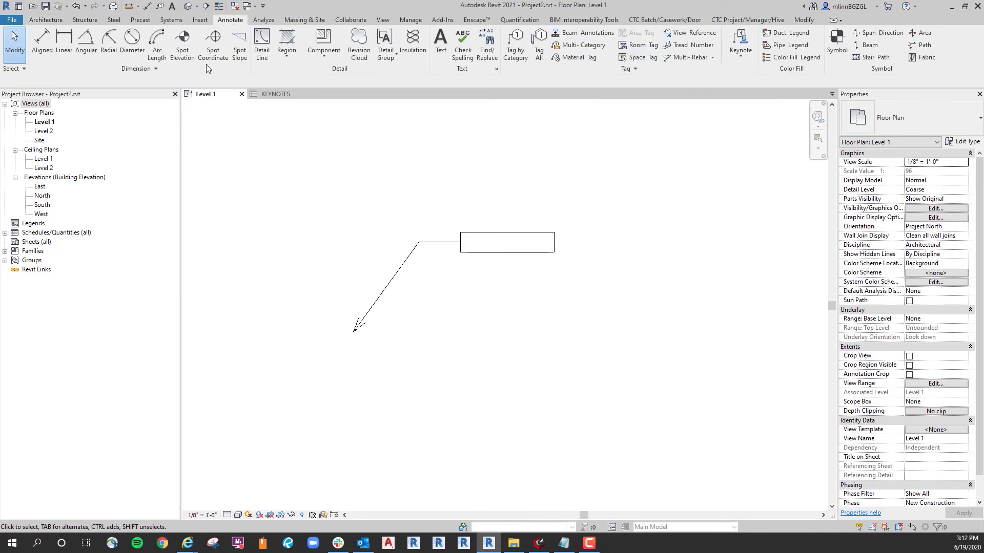
{"action": "left_click", "coordinate": [740, 56]}
{"action": "left_click", "coordinate": [769, 136]}
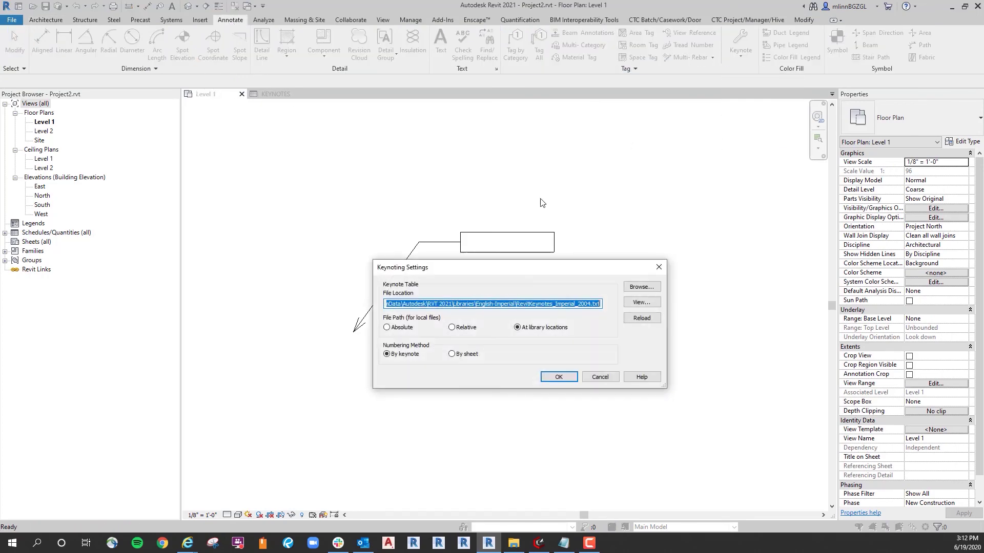
Point the keynote table to Desktop KEYNOTES.txt, dismissing the location warning and reload message
{"action": "left_click", "coordinate": [641, 287]}
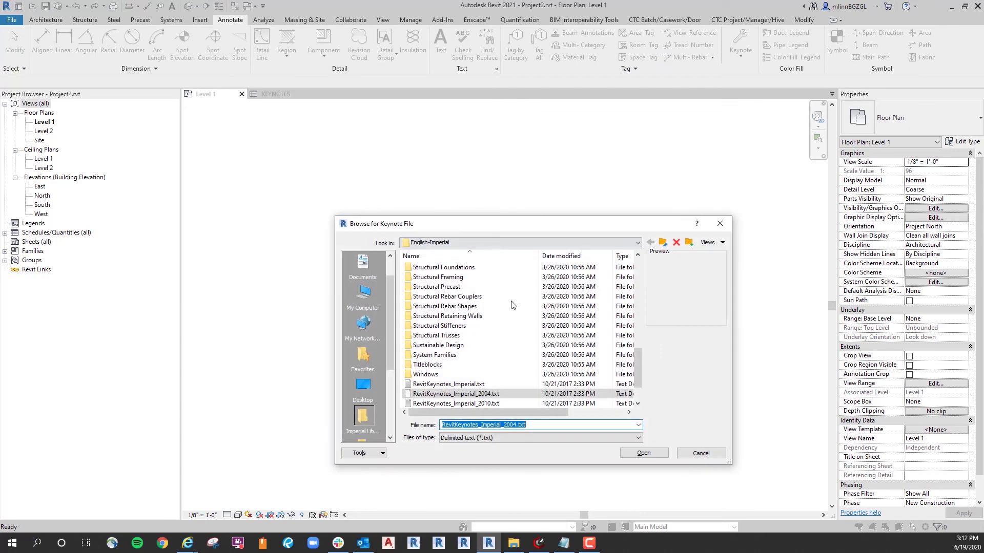
{"action": "left_click", "coordinate": [438, 243]}
{"action": "left_click", "coordinate": [420, 252]}
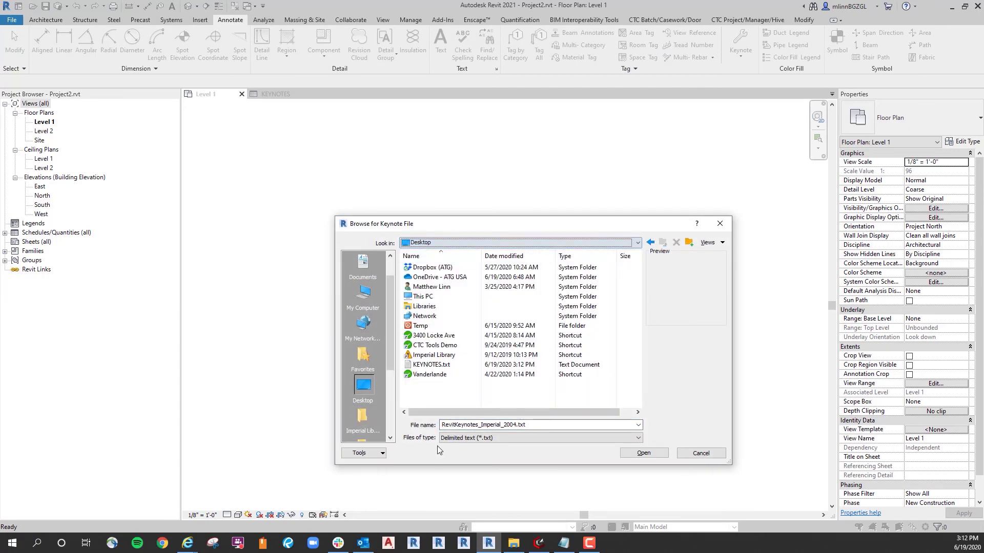
{"action": "left_click", "coordinate": [430, 364]}
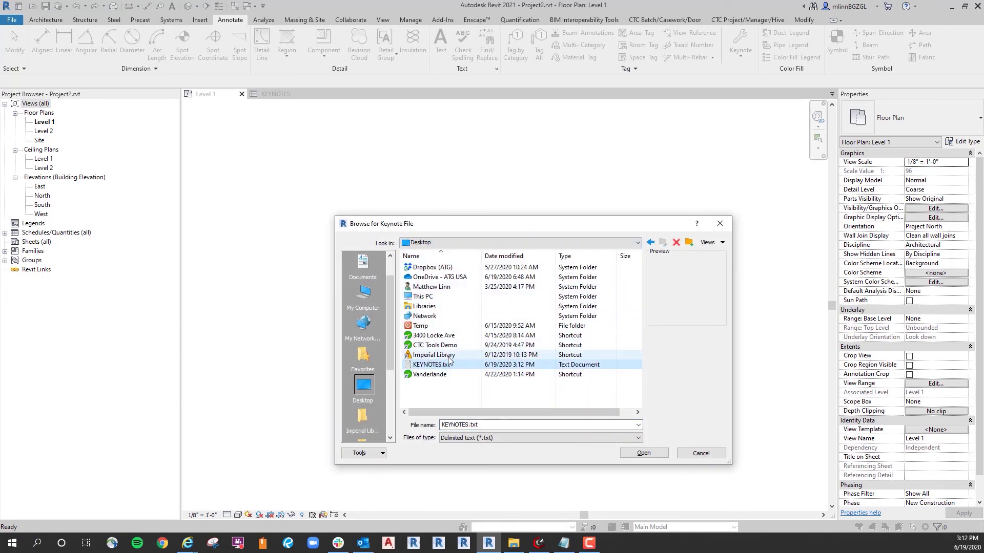
{"action": "left_click", "coordinate": [643, 454]}
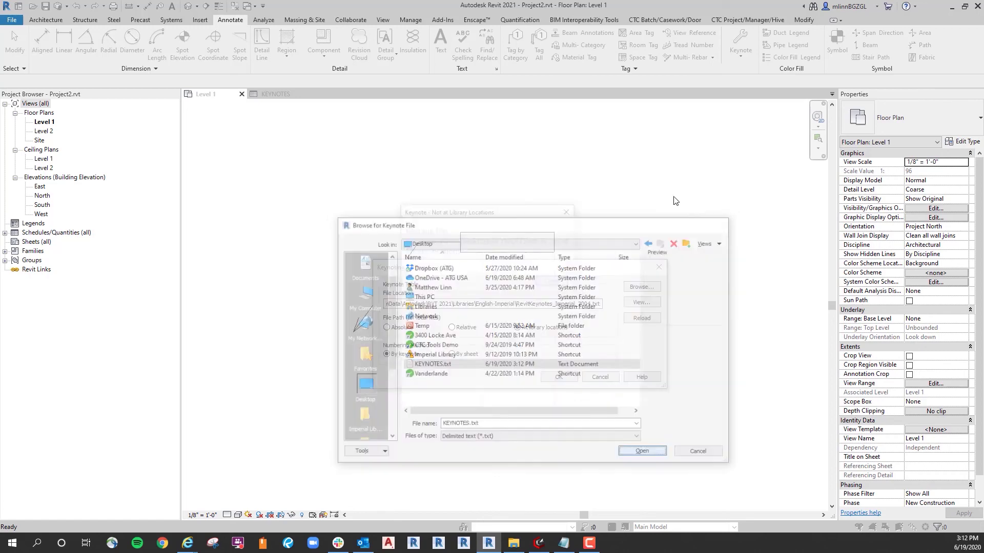
{"action": "left_click", "coordinate": [554, 282]}
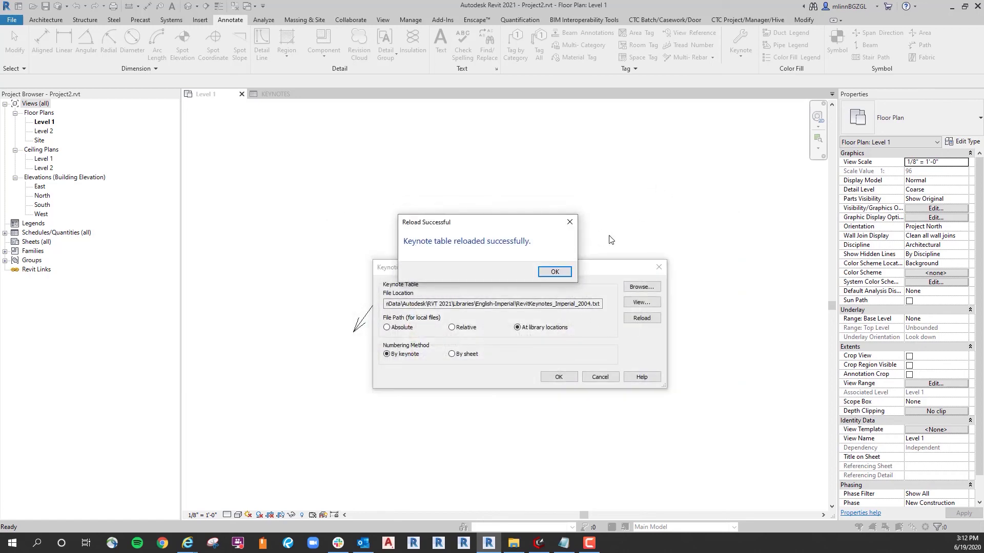
{"action": "left_click", "coordinate": [560, 271]}
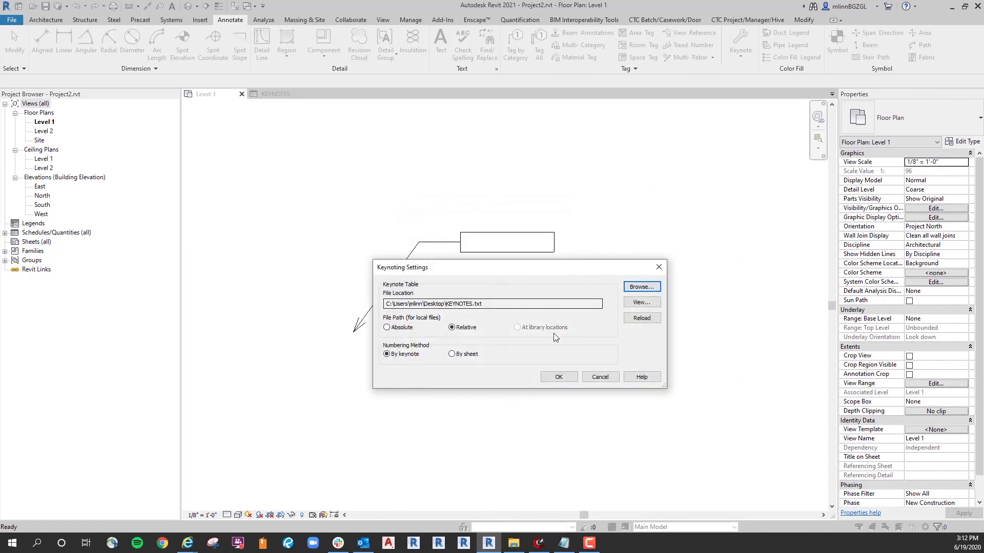
{"action": "left_click", "coordinate": [558, 377]}
Open the Level 1 tag's keynote list and assign key 1 from the KEYNOTES table
{"action": "left_click", "coordinate": [525, 232]}
{"action": "scroll", "coordinate": [532, 307], "scroll_direction": "up", "scroll_amount": 2}
{"action": "double_click", "coordinate": [522, 196]}
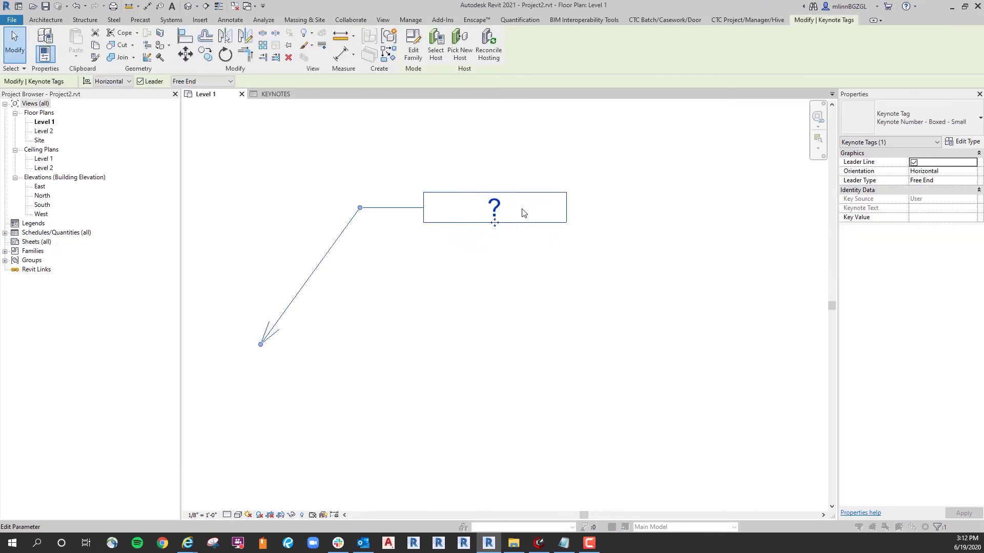
{"action": "scroll", "coordinate": [782, 243], "scroll_direction": "down", "scroll_amount": 2}
{"action": "left_click_drag", "start_coordinate": [783, 242], "coordinate": [782, 183]}
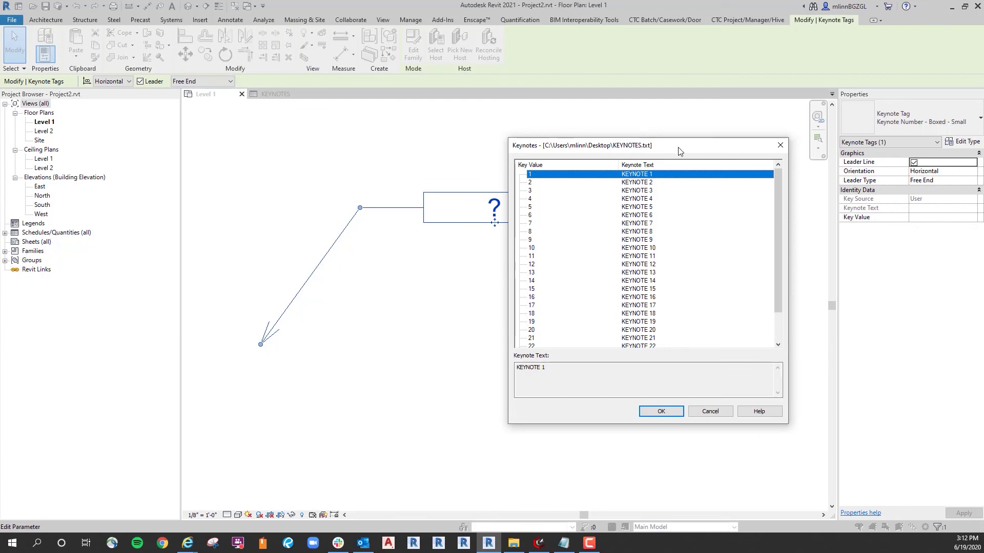
{"action": "left_click_drag", "start_coordinate": [680, 147], "coordinate": [665, 144]}
{"action": "left_click", "coordinate": [644, 408]}
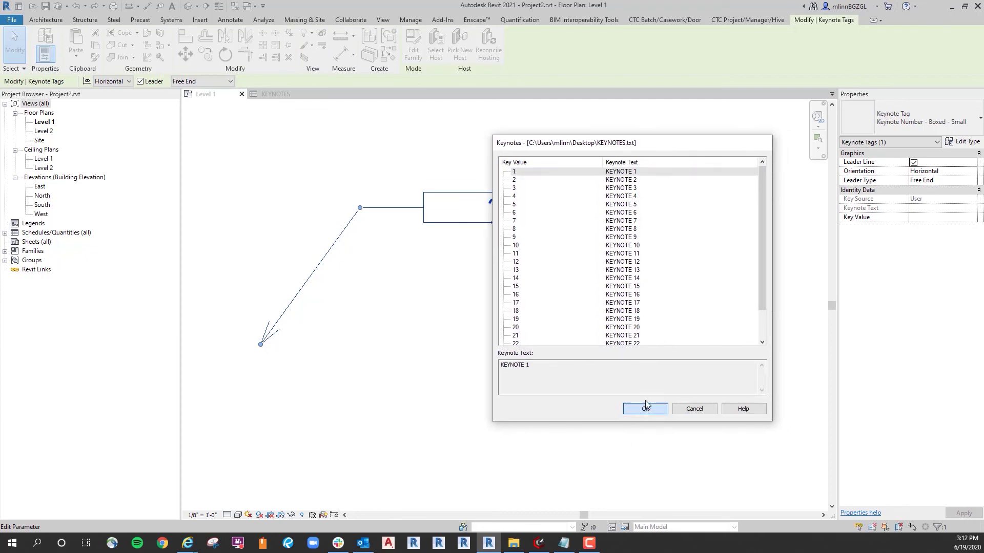